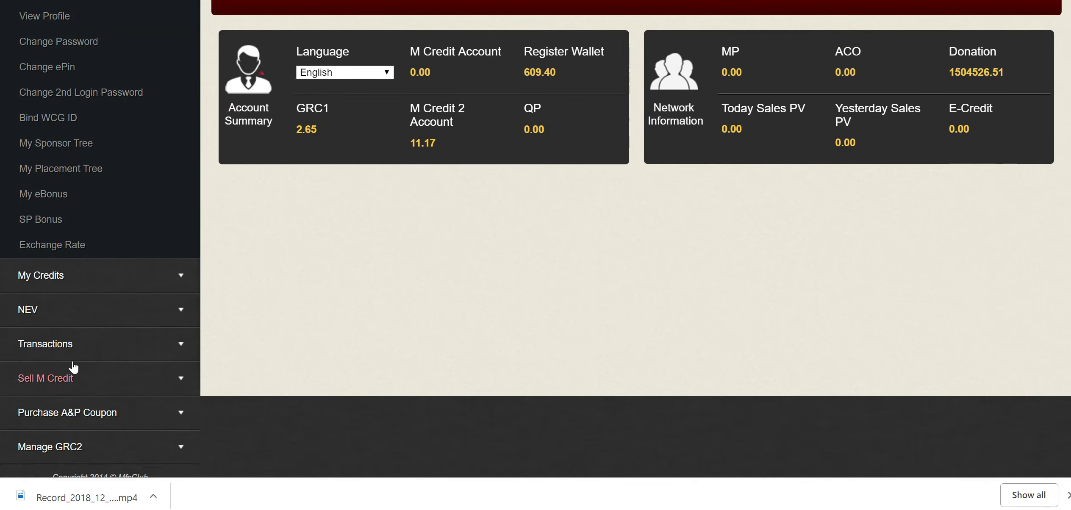
- Open the Topup page, change the last digit of the Gamer ID to 2, and load that gamer's units
left_click(34, 175)
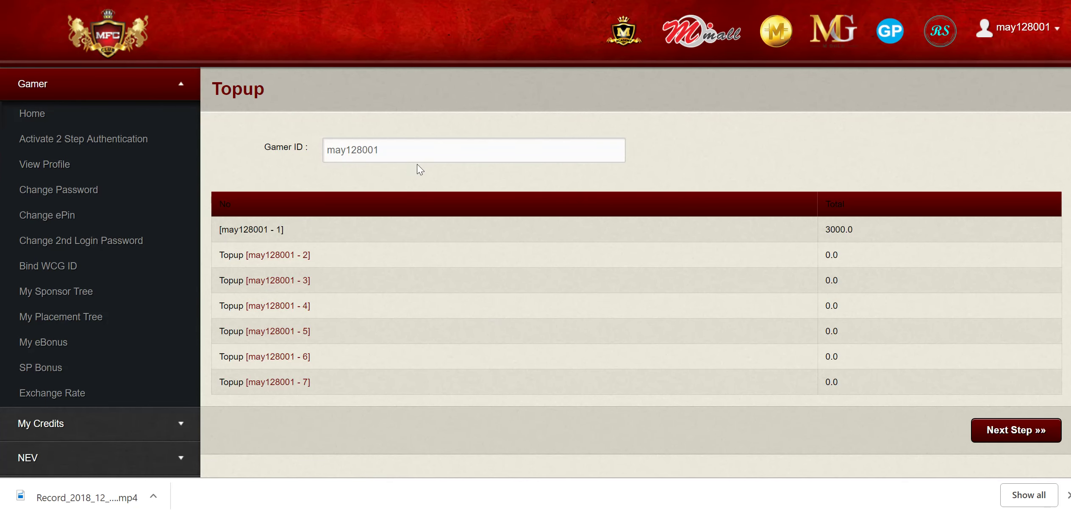
left_click(402, 149)
left_click_drag(373, 147, 381, 146)
type("2")
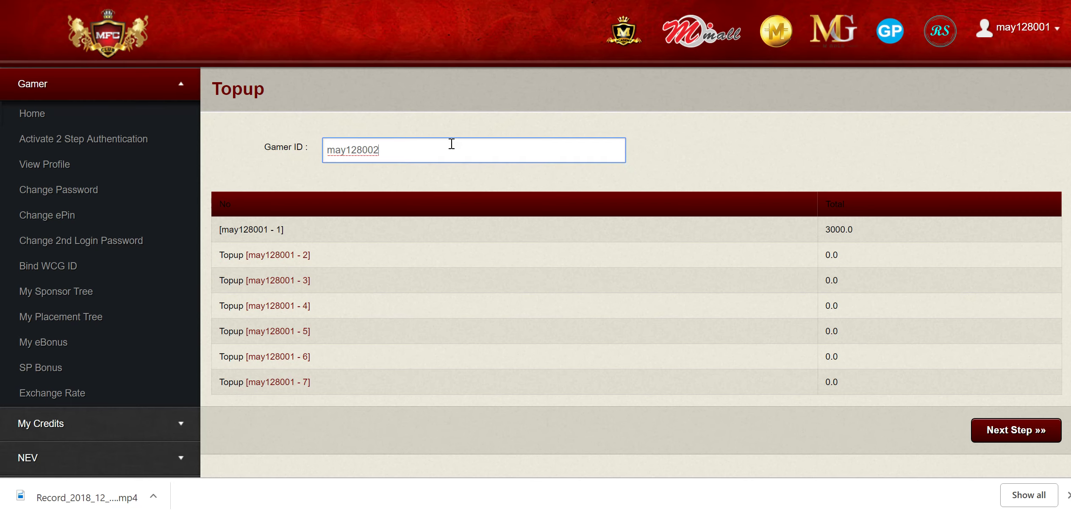
left_click(990, 430)
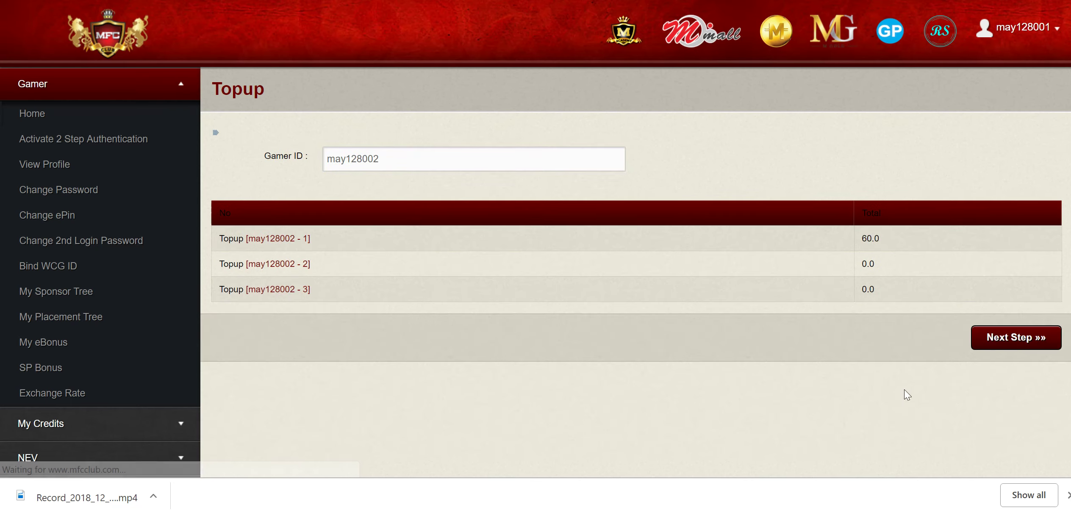
- Open the topup packages for the gamer's first unit and choose to buy the NEV200 package
left_click(269, 239)
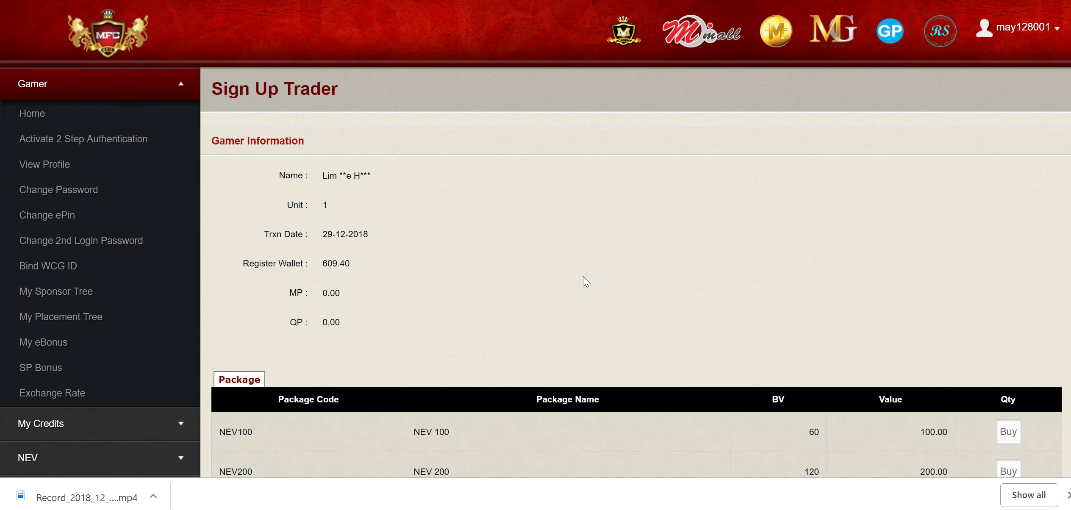
scroll(598, 270, "down", 3)
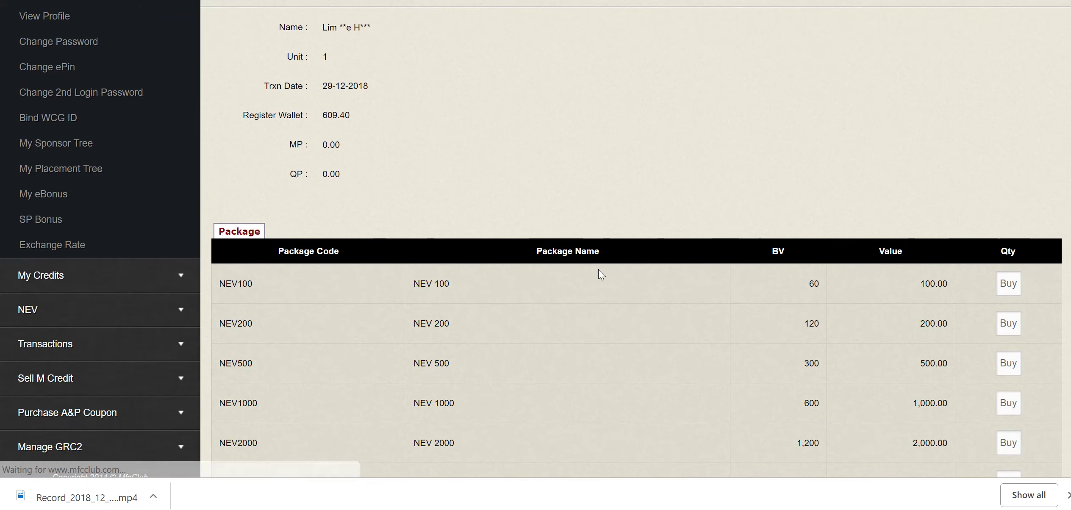
scroll(598, 270, "down", 2)
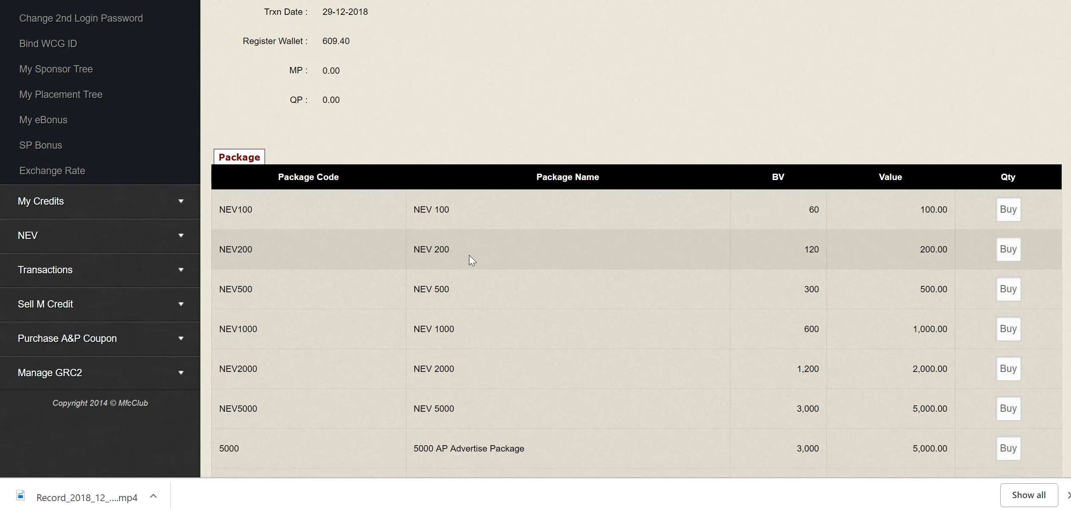
left_click(1009, 249)
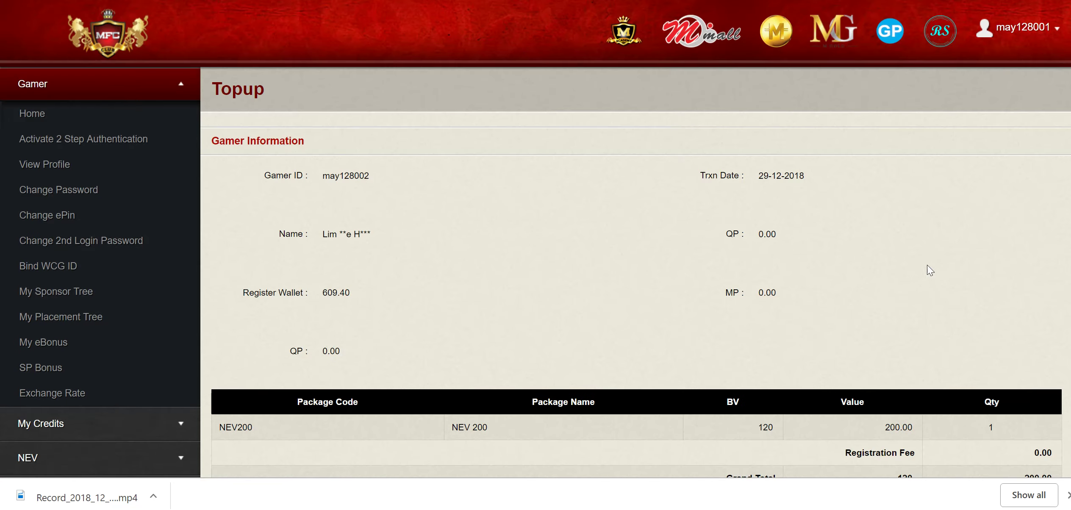
- Set the payment for the NEV200 order to Register Wallet and continue to verification
scroll(920, 272, "down", 4)
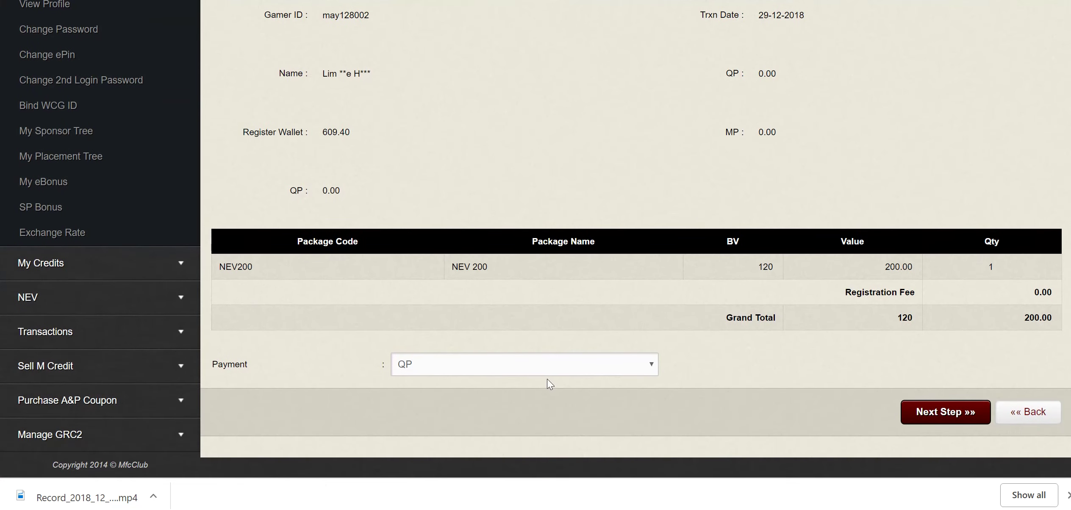
left_click(599, 362)
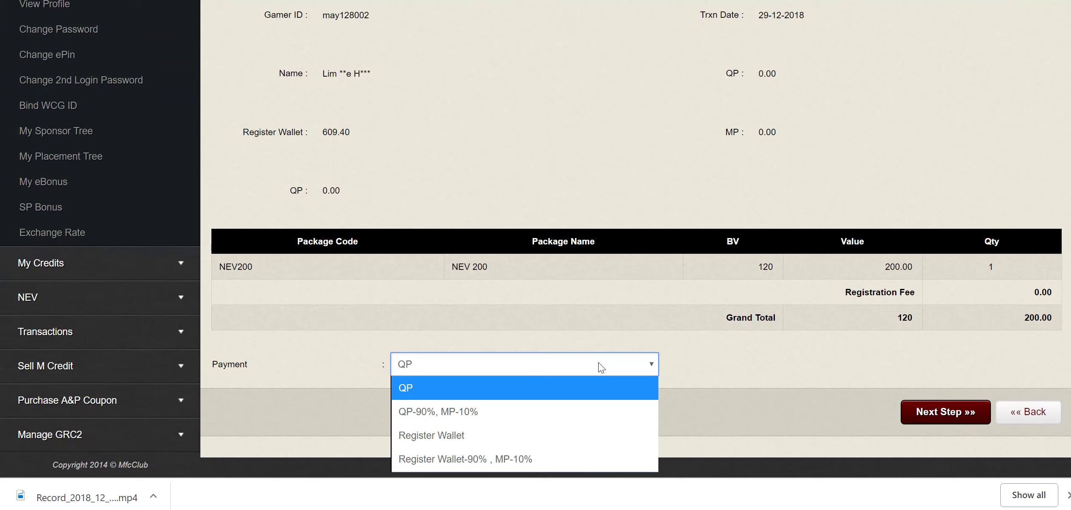
left_click(475, 432)
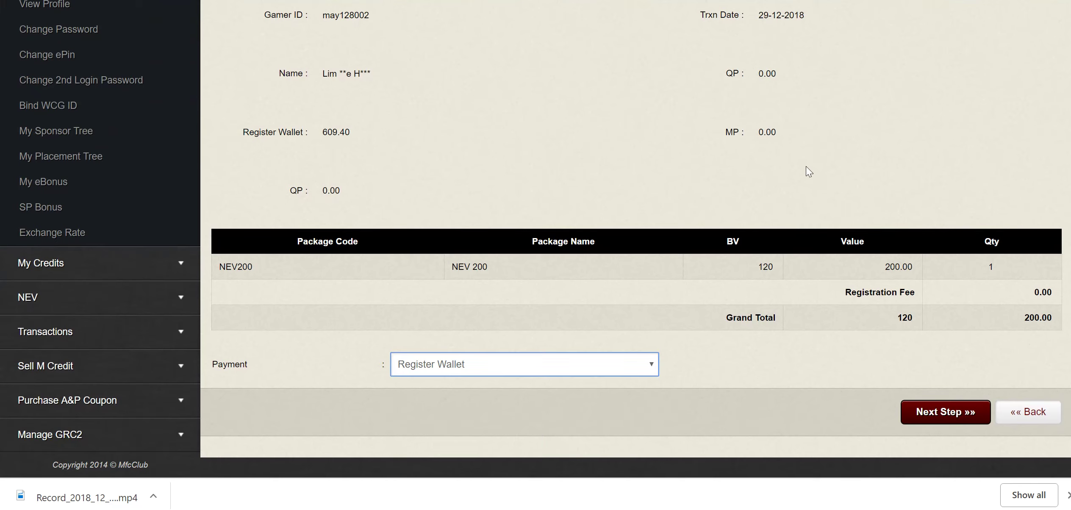
scroll(812, 166, "up", 2)
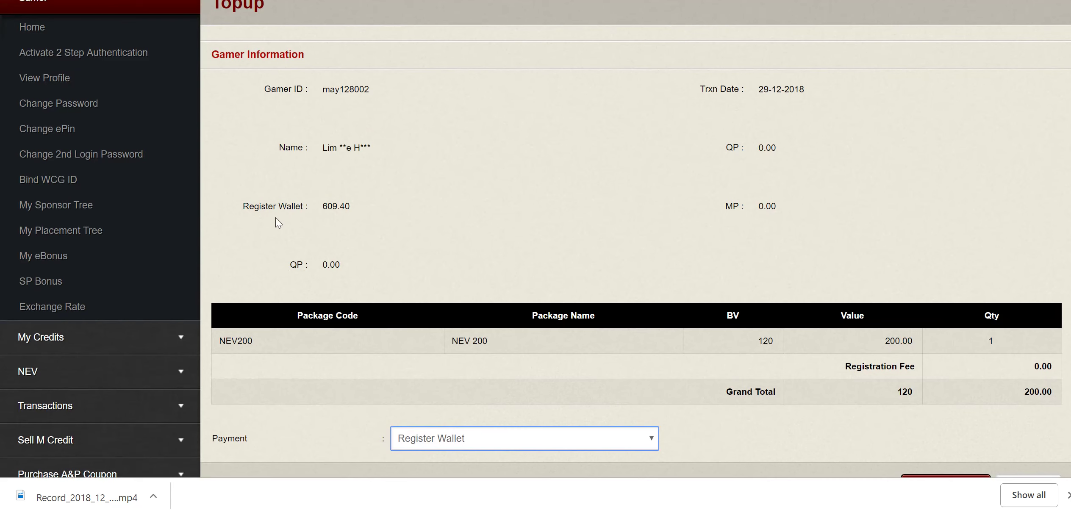
scroll(570, 254, "down", 2)
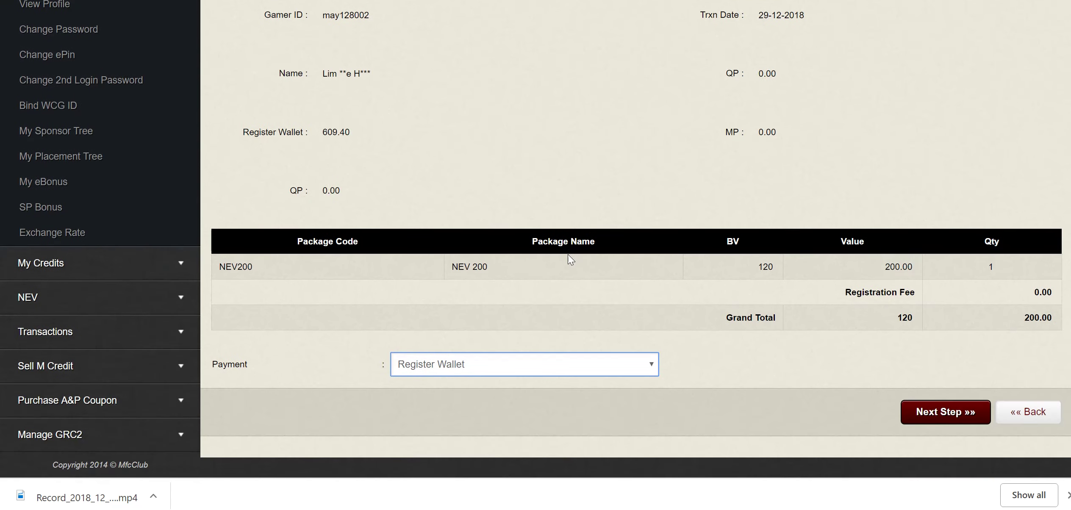
left_click(946, 413)
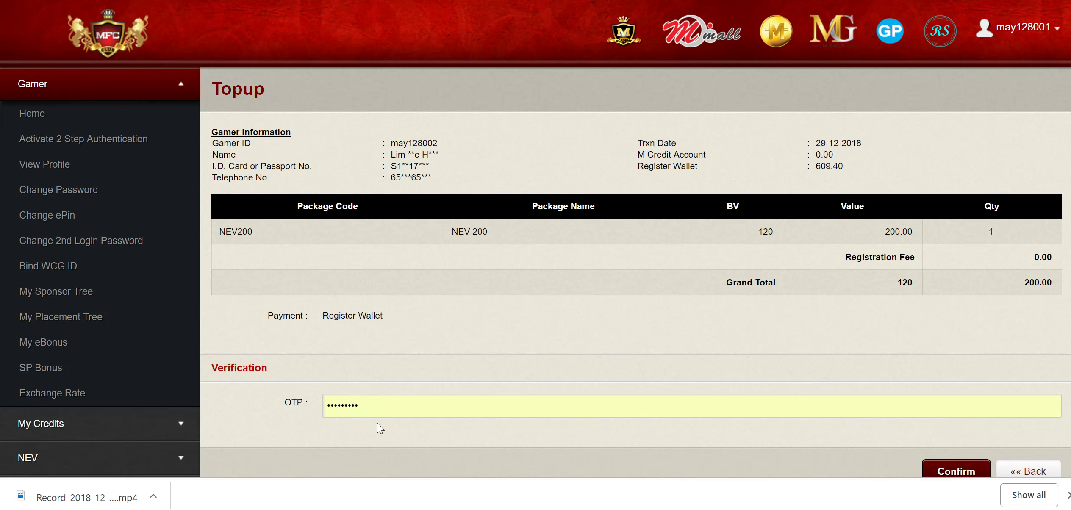
- Replace the prefilled OTP with the verification code, confirm the topup, and decline the browser's password update
left_click(371, 406)
left_click_drag(372, 405, 315, 401)
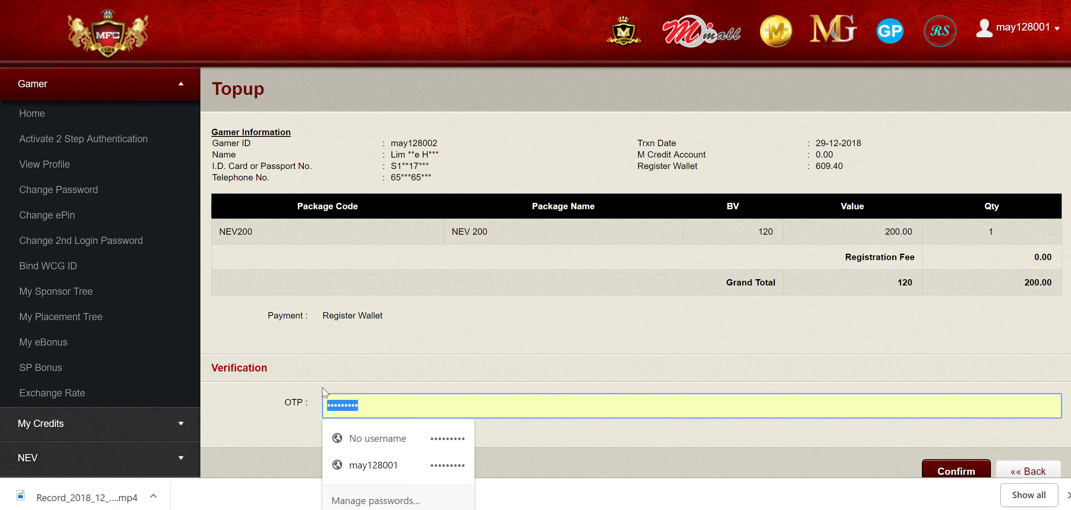
type("1")
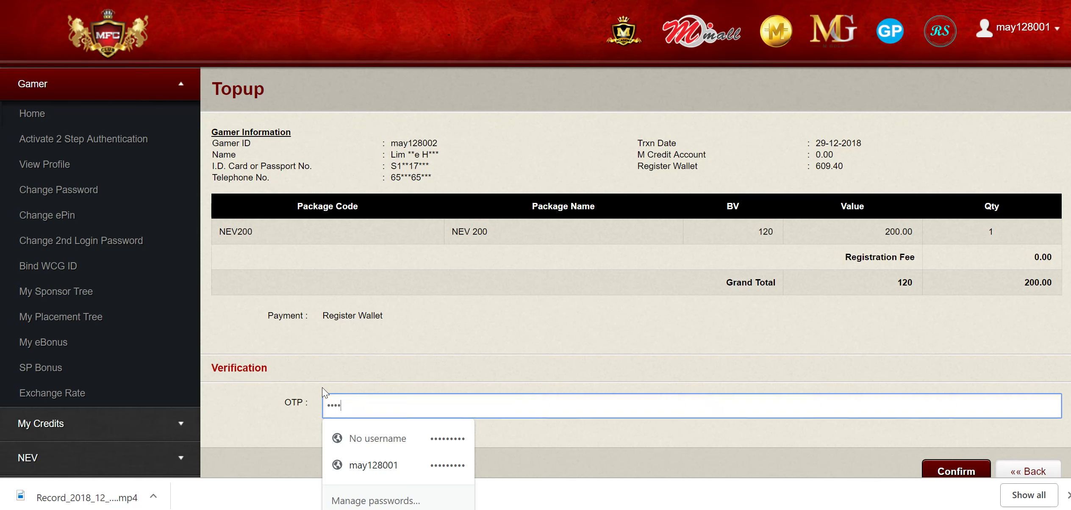
left_click(419, 372)
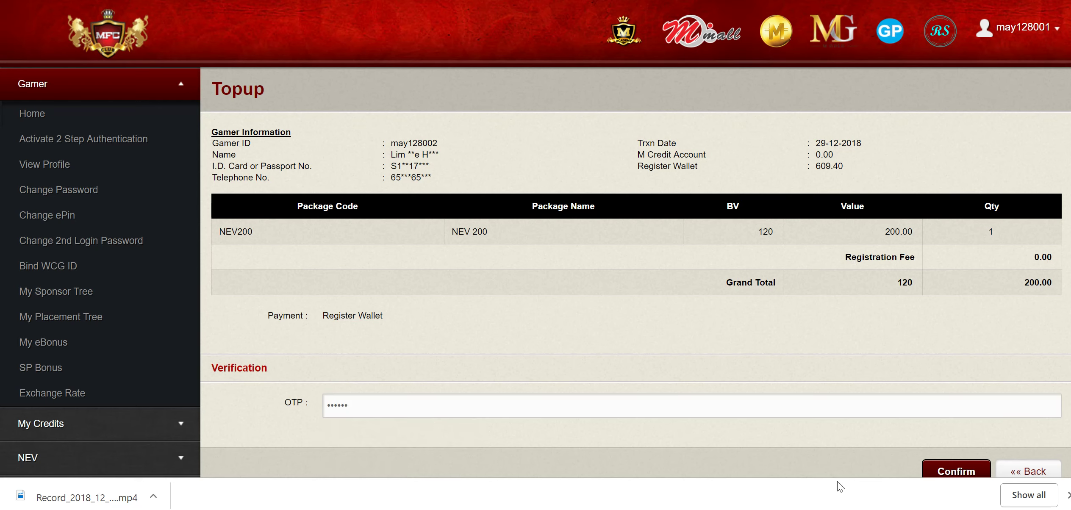
left_click(949, 472)
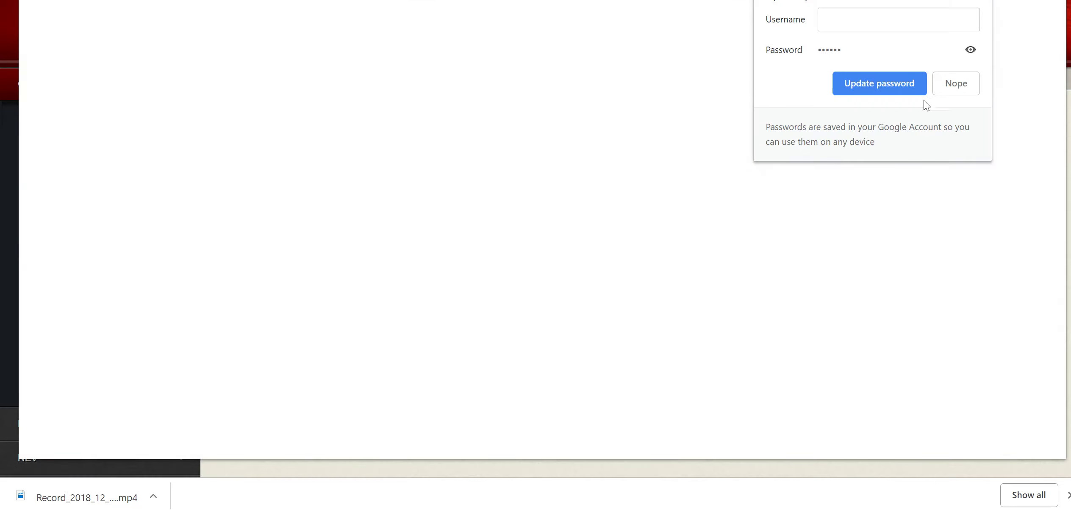
left_click(953, 87)
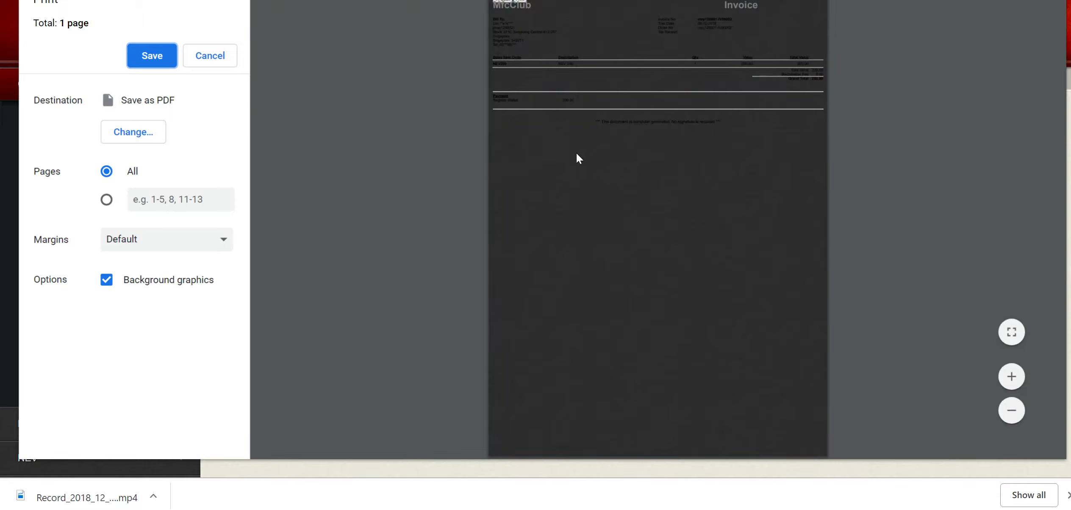
- Save the invoice without background graphics as a Desktop PDF named 20181229_NEV Topup plus the member's first name in parentheses, and close the print dialog
left_click(106, 280)
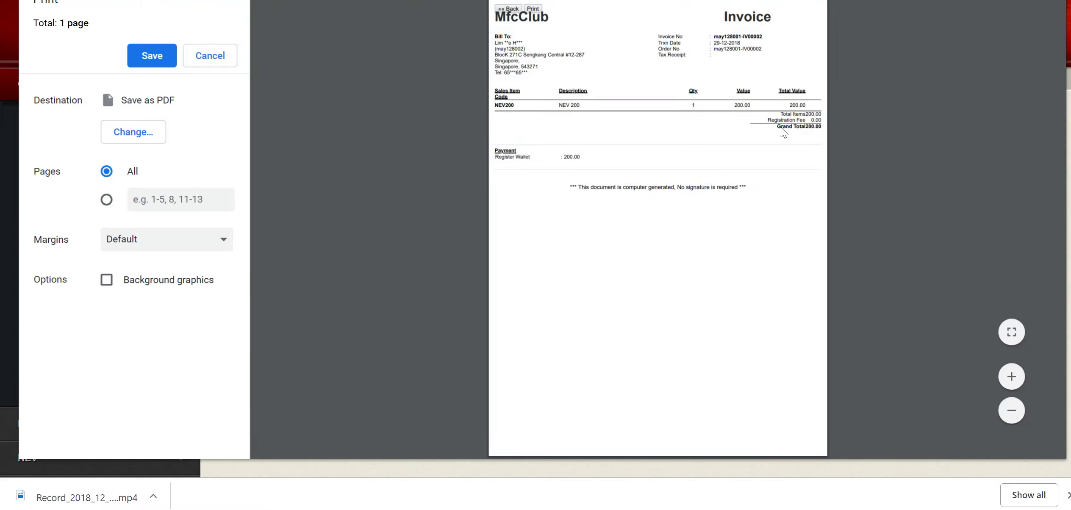
left_click(152, 55)
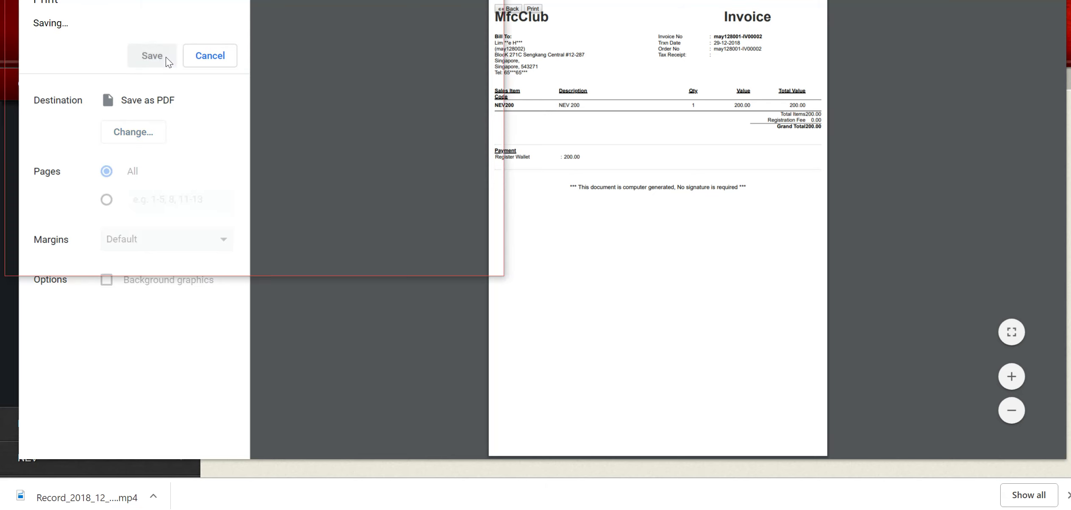
left_click(59, 86)
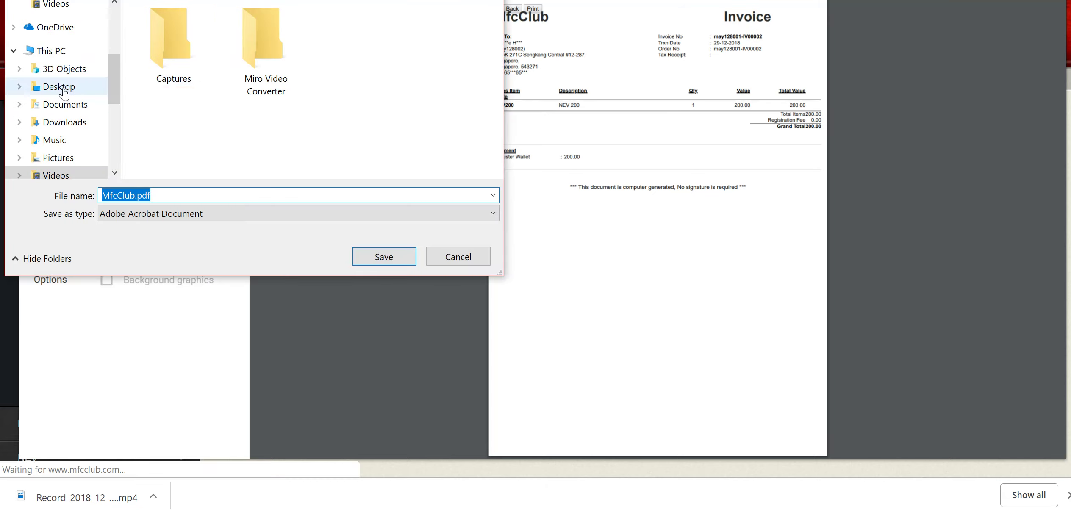
double_click(142, 195)
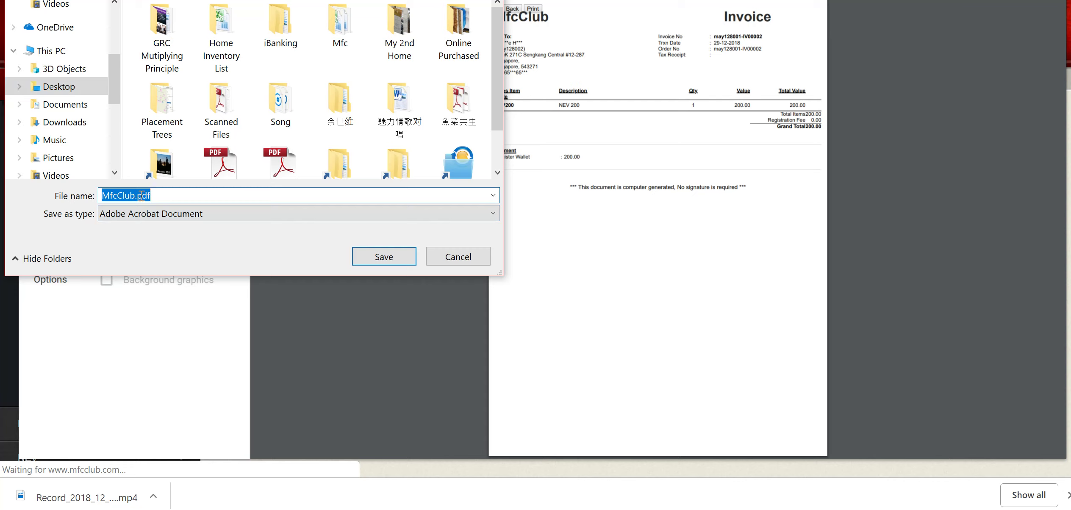
left_click_drag(138, 196, 52, 189)
type("2018")
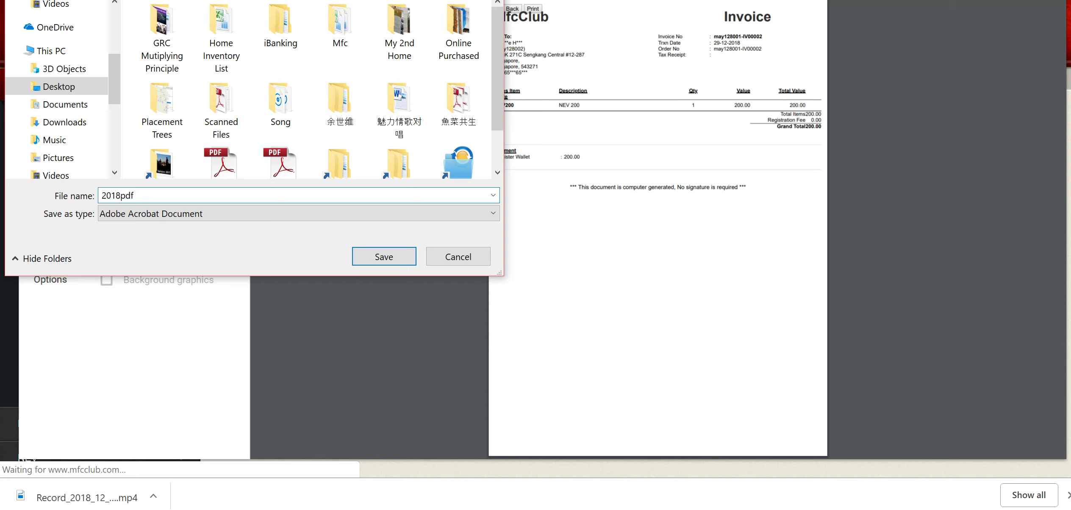
type("1229_NEV Topup (May)")
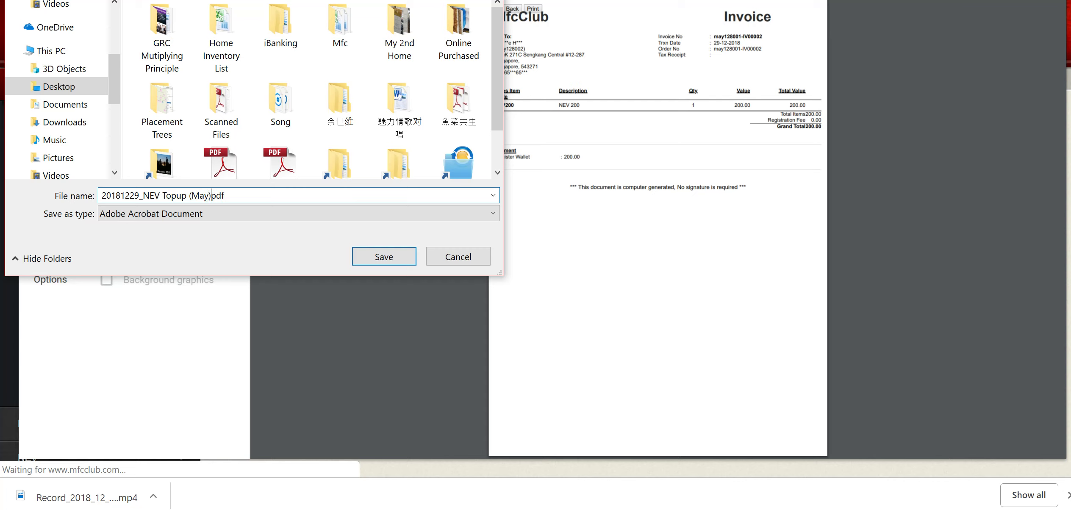
type(".")
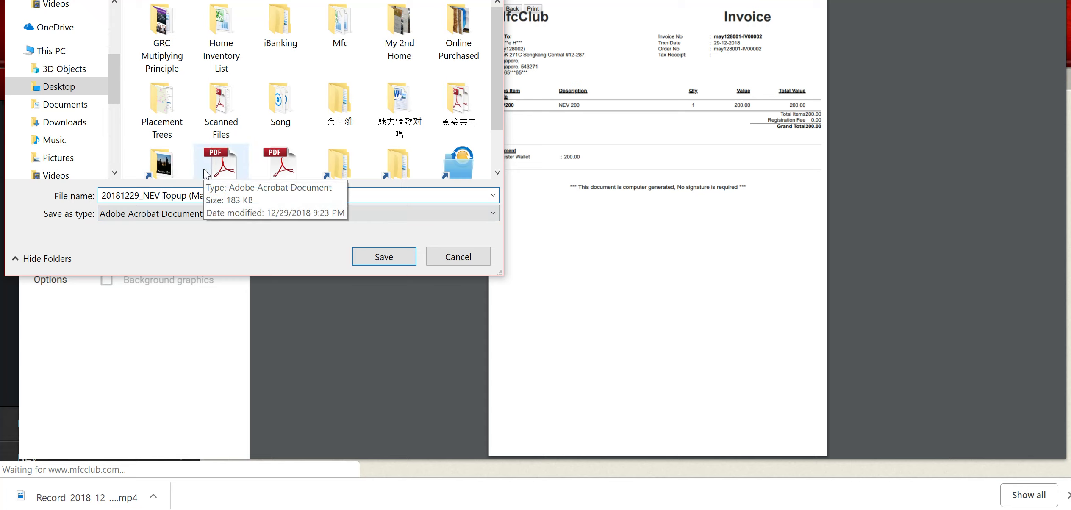
left_click(392, 255)
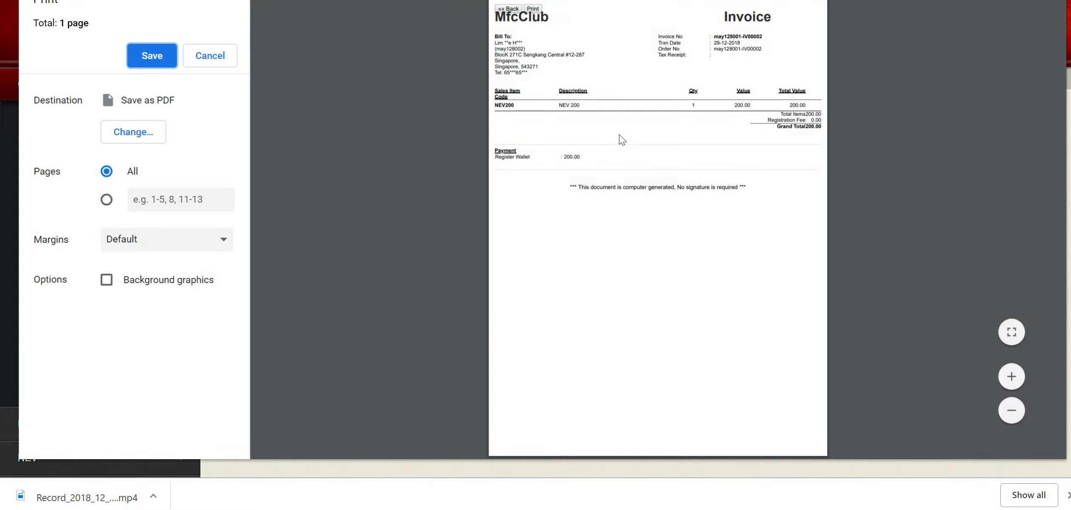
left_click(216, 56)
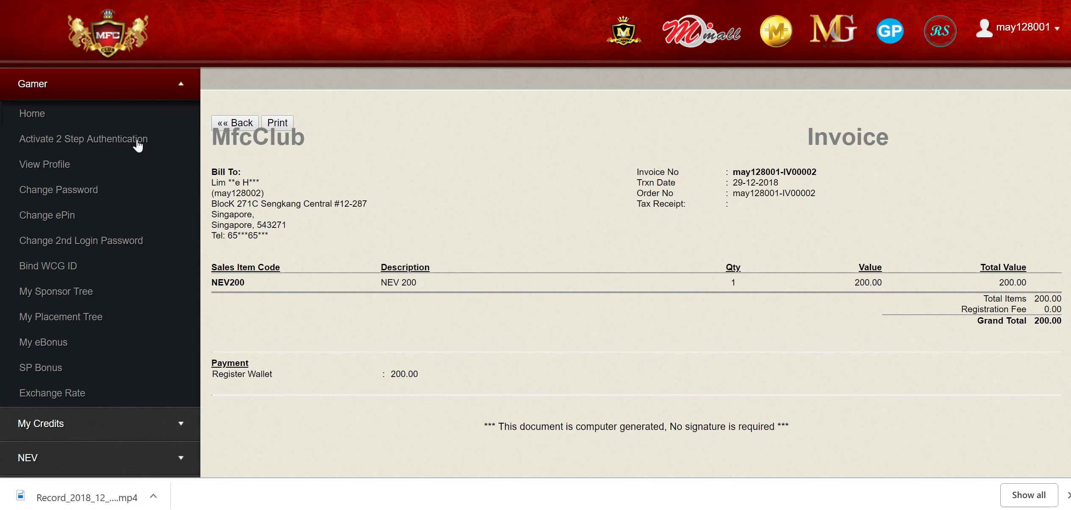
- Return to the home page and check the Register Wallet balance in the account summary
scroll(145, 253, "down", 3)
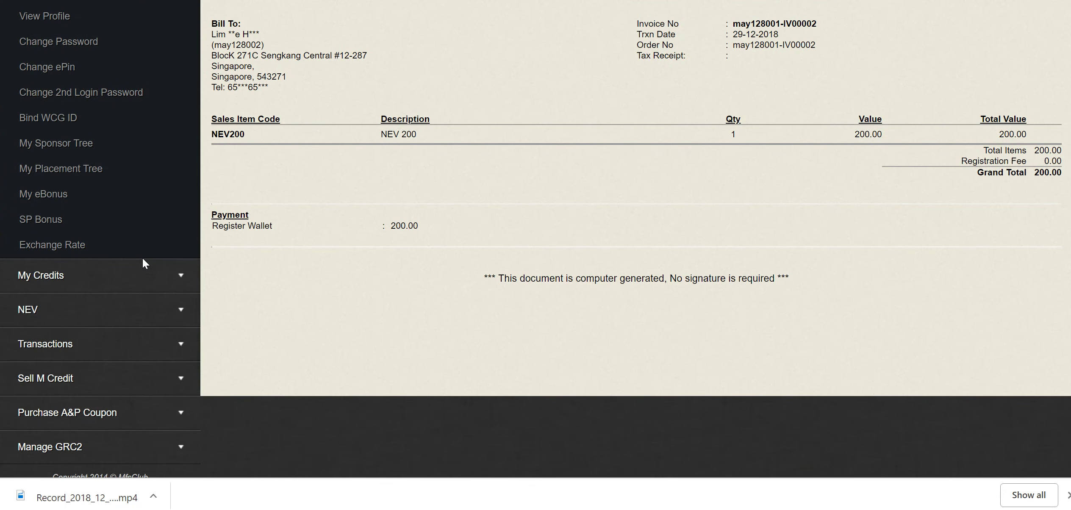
scroll(142, 258, "up", 2)
left_click(40, 43)
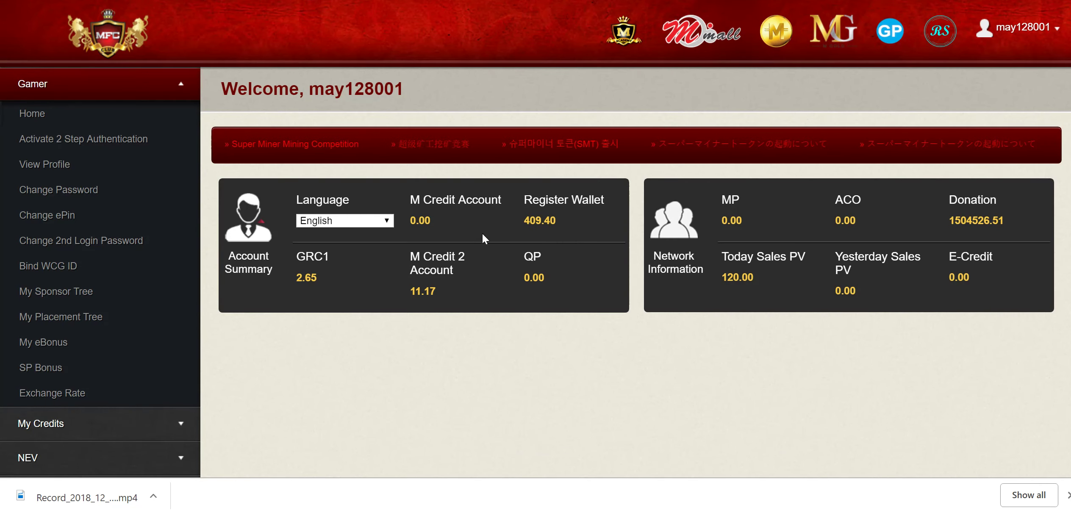
- Open the Topup page again, replace the Gamer ID with the second member's ID, and load that member's units
left_click(47, 464)
scroll(50, 448, "down", 2)
left_click(53, 421)
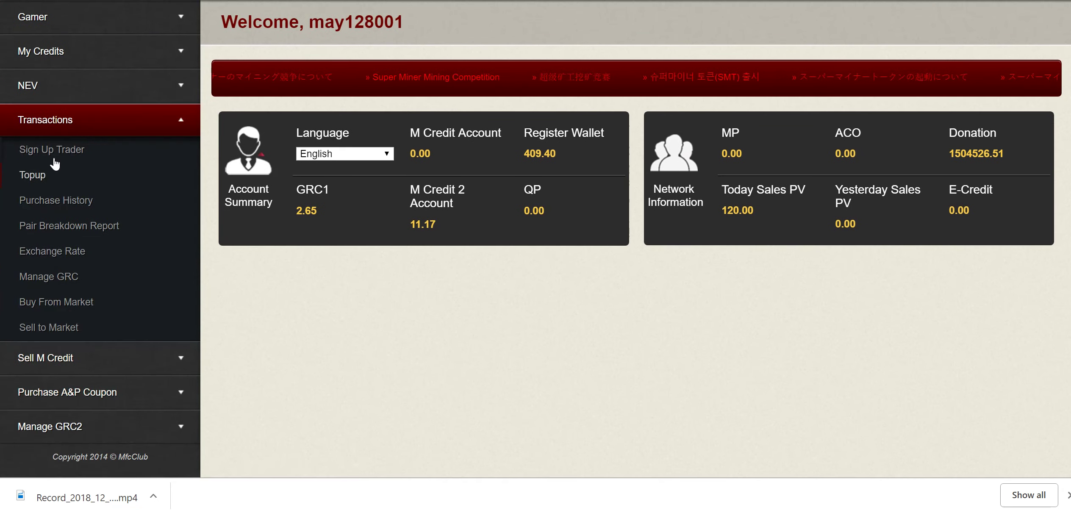
left_click(32, 175)
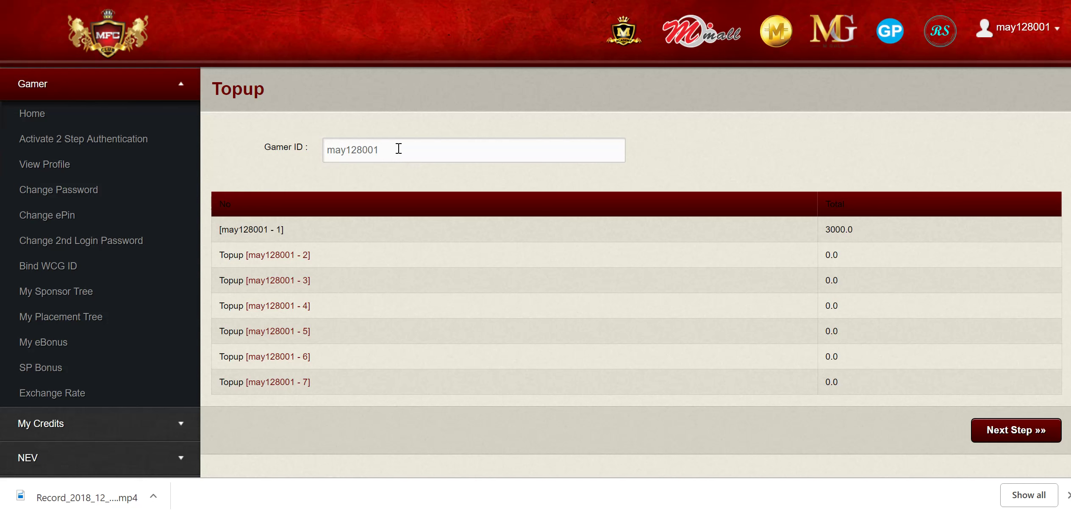
left_click_drag(397, 149, 345, 163)
type("lin")
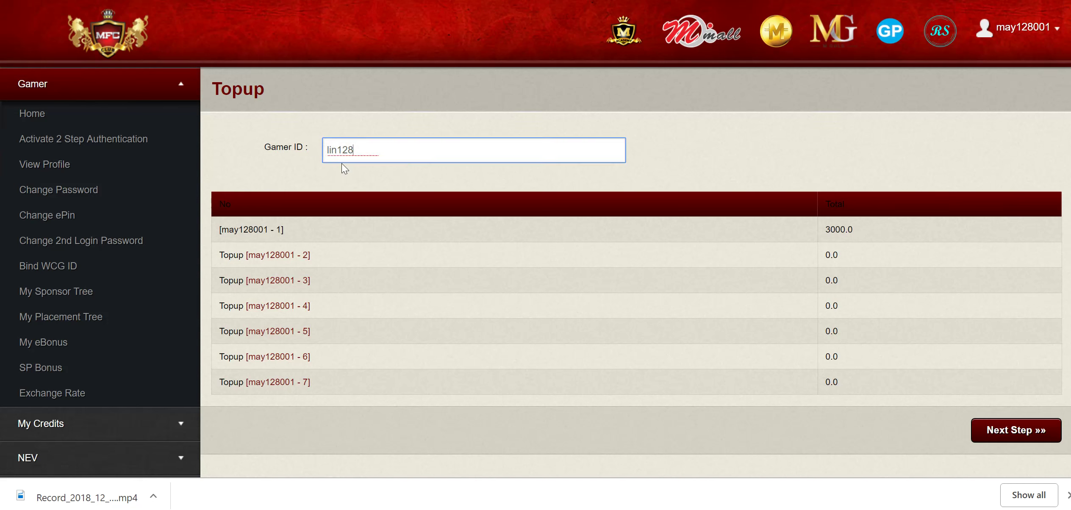
left_click(1008, 429)
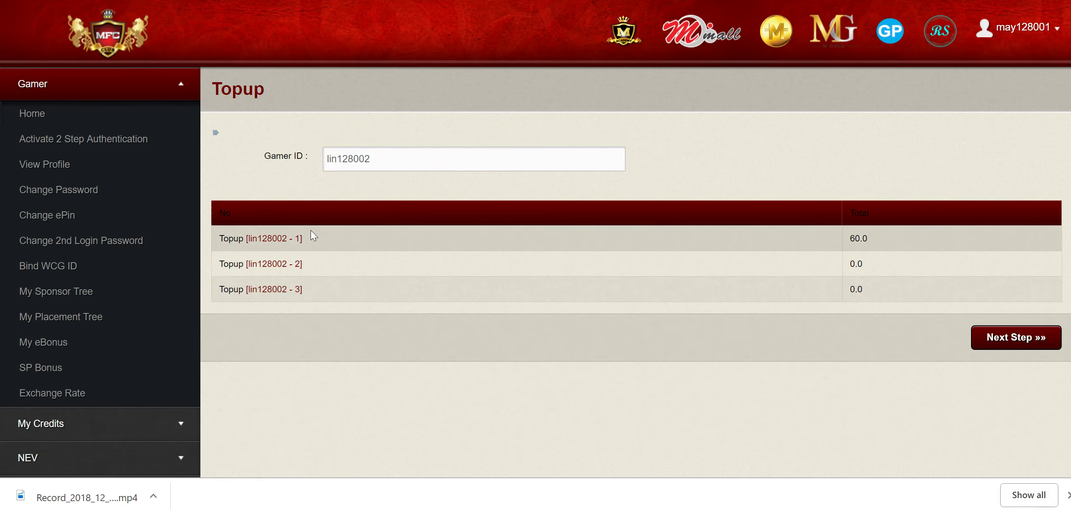
- Choose the second member's first unit for topup and buy one NEV200 package
left_click(270, 240)
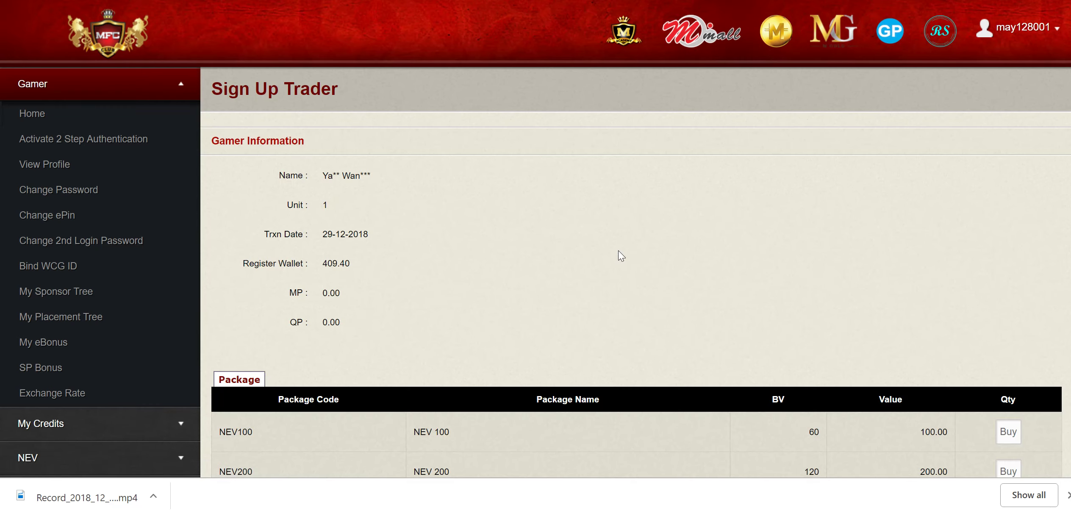
scroll(619, 251, "down", 5)
scroll(619, 251, "down", 1)
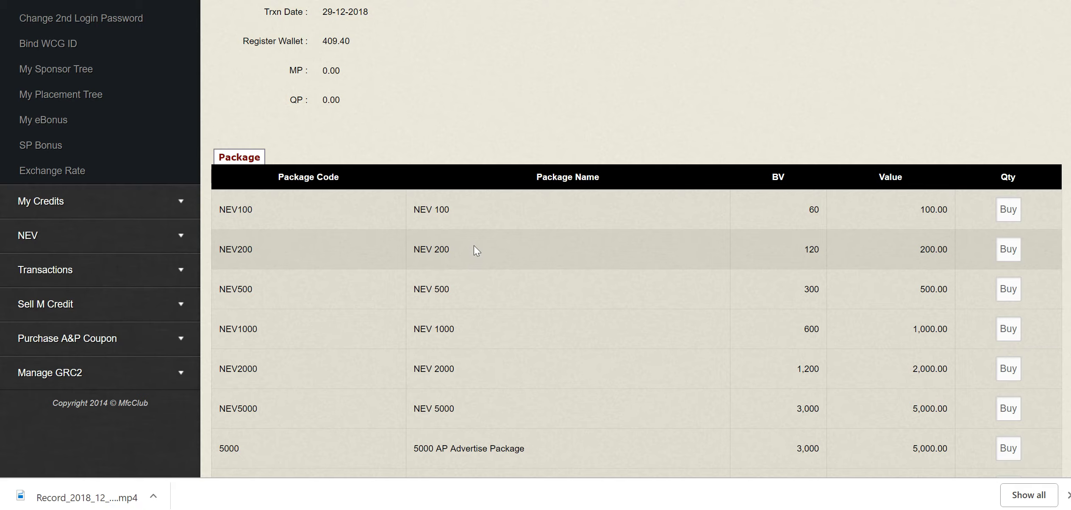
scroll(508, 177, "up", 4)
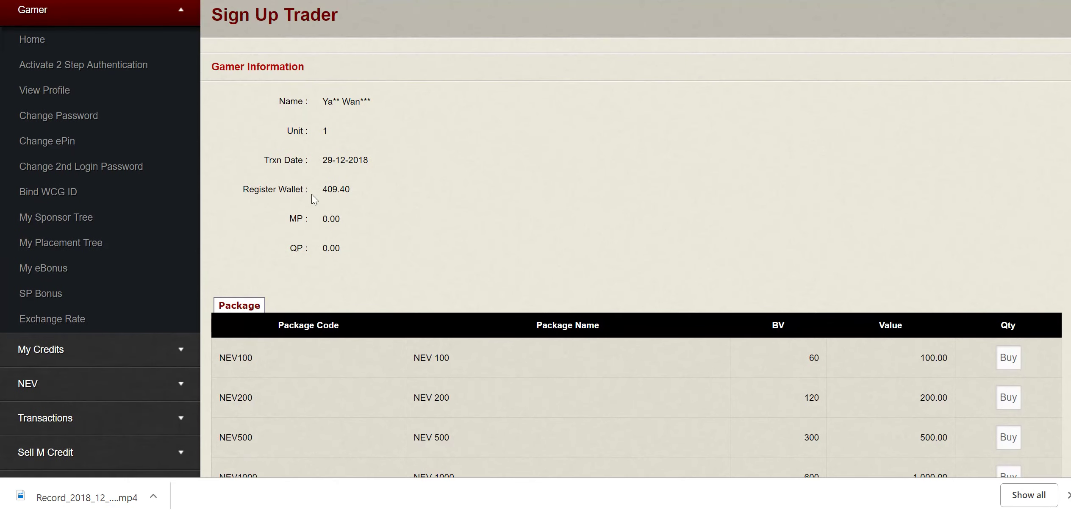
scroll(427, 266, "down", 3)
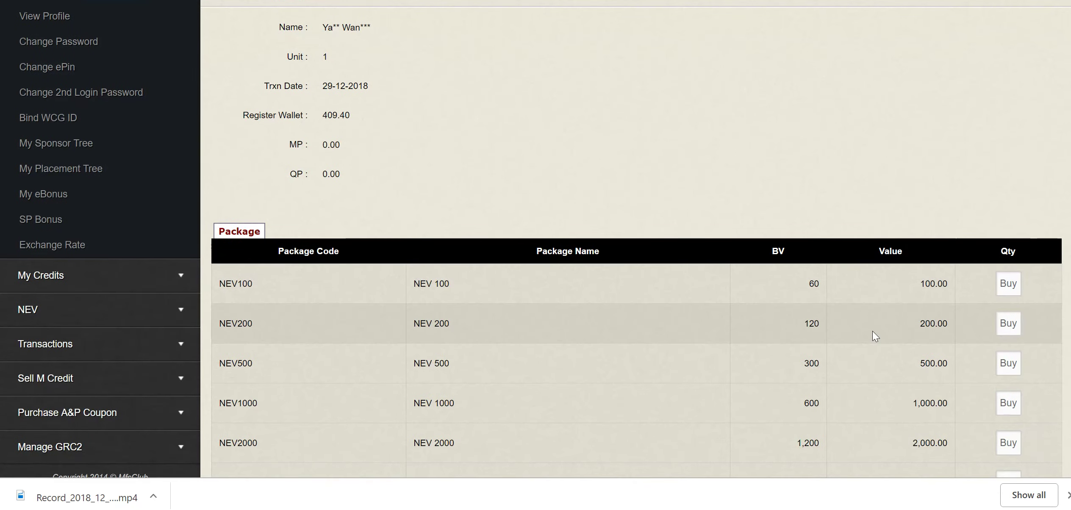
left_click(1009, 323)
- Set the payment for the second member's topup to Register Wallet and continue to the verification page
scroll(547, 286, "down", 5)
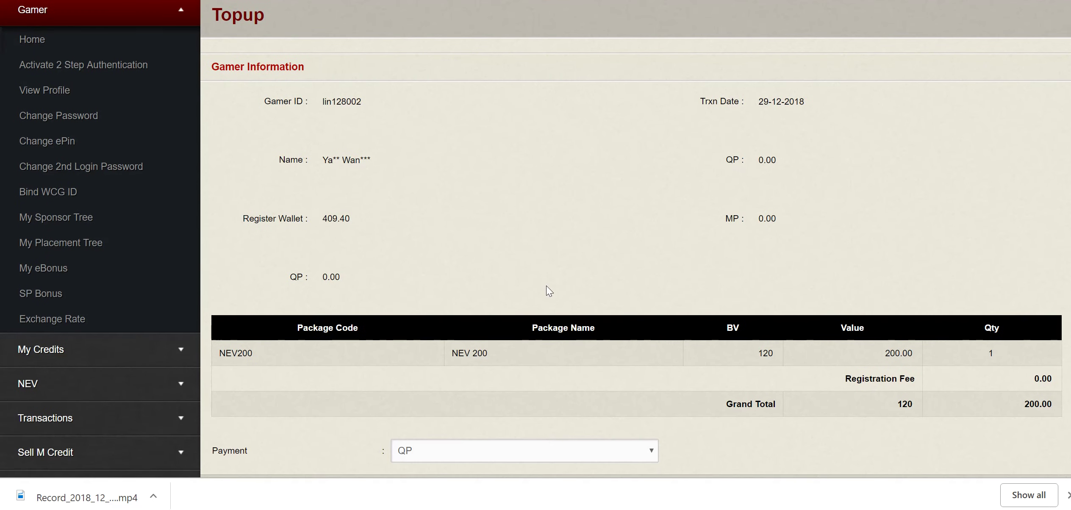
left_click(516, 373)
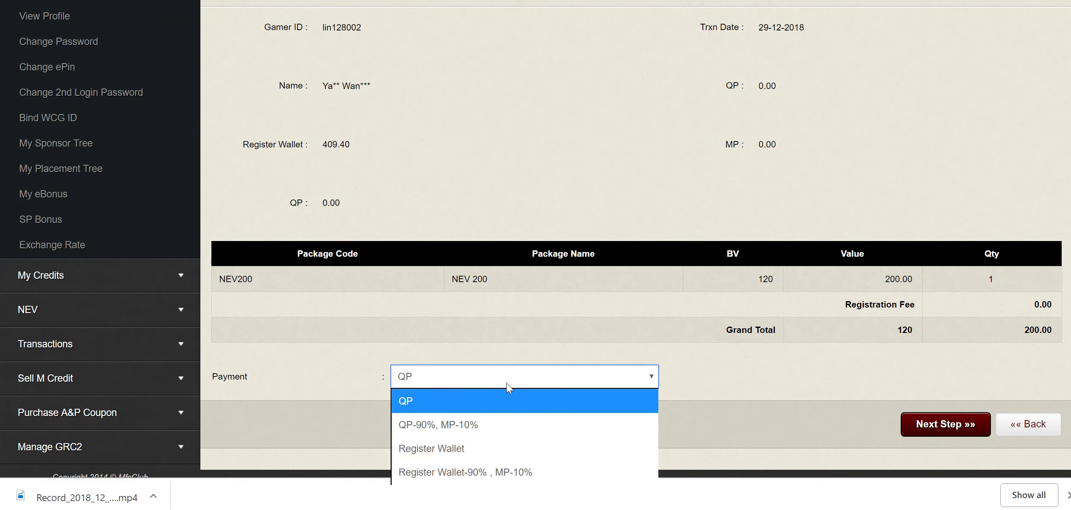
left_click(443, 449)
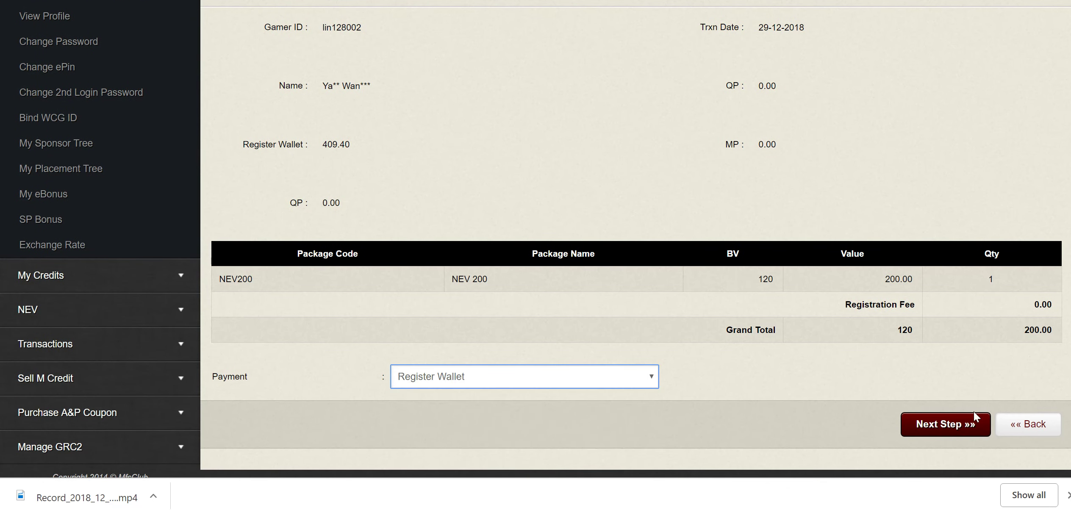
left_click(974, 423)
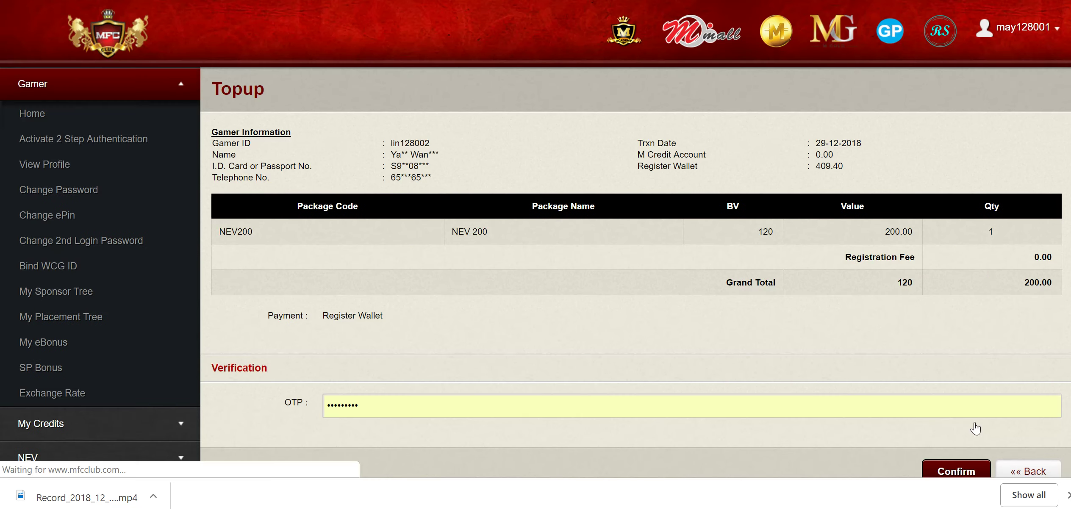
- Replace the prefilled OTP with the verification code, submit the second member's topup, and decline the browser's password update
double_click(377, 402)
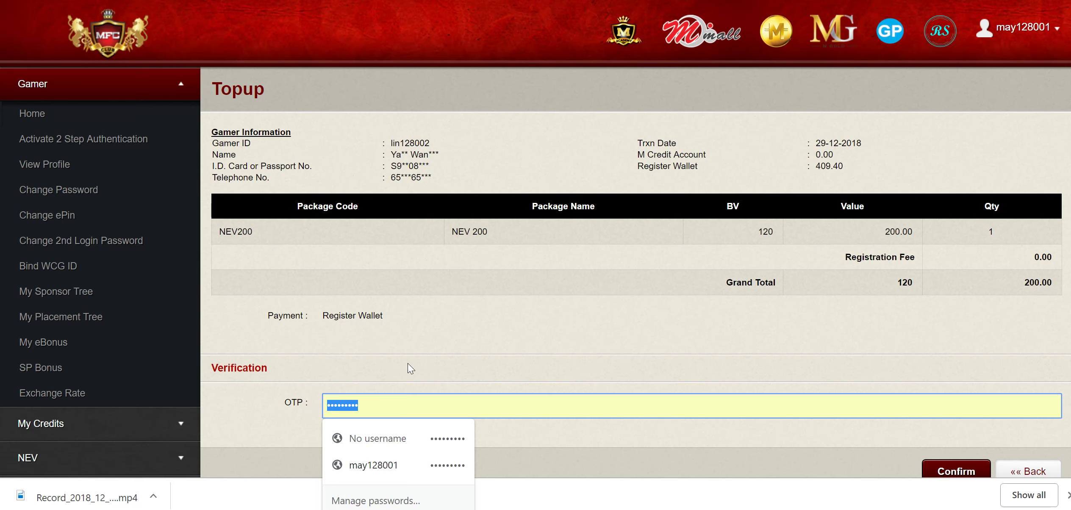
type("••")
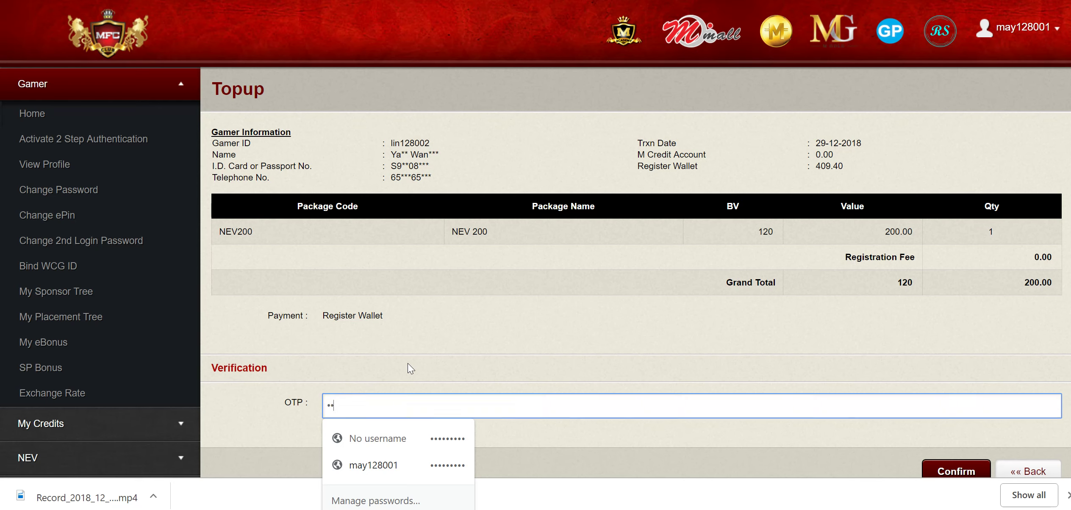
type("••••")
key("Return")
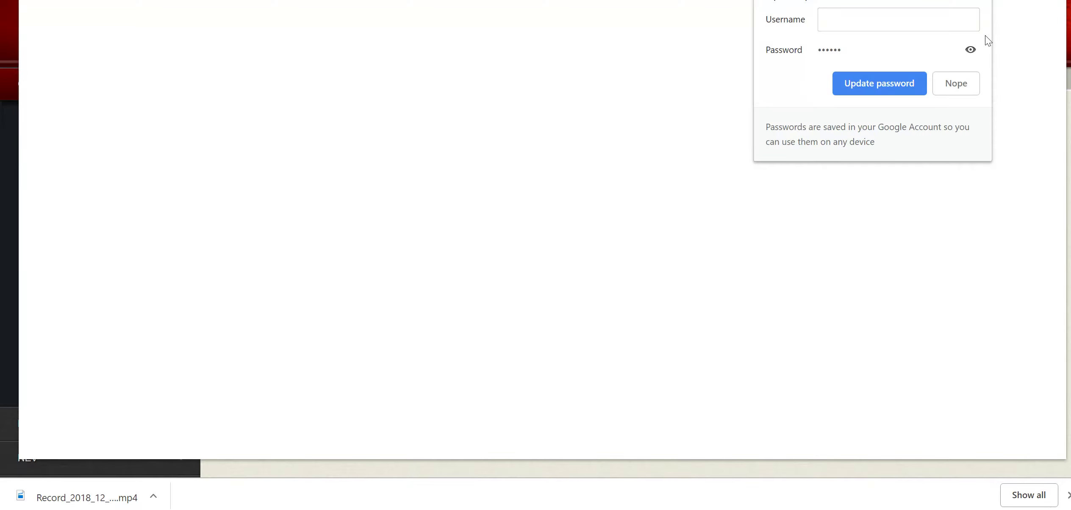
left_click(952, 83)
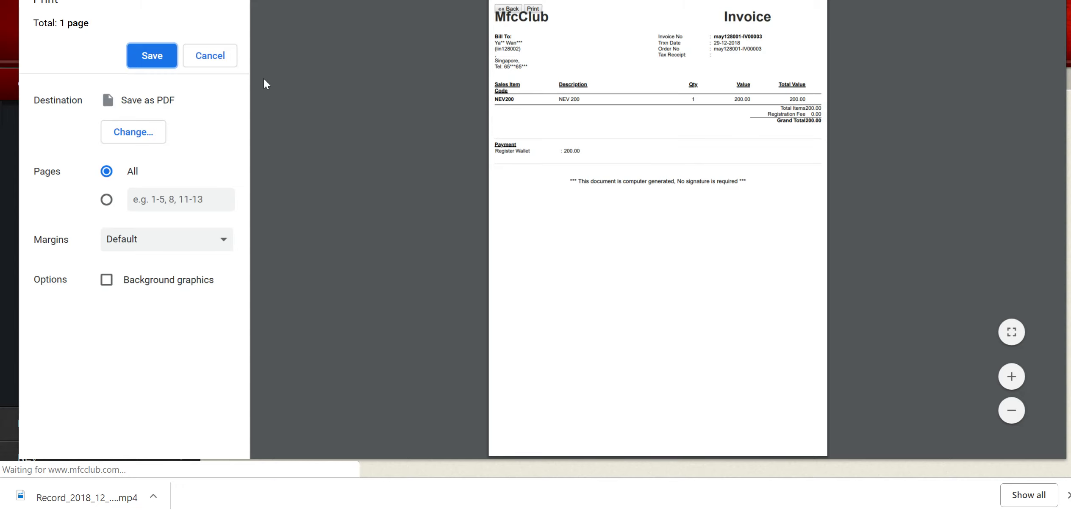
- Save the invoice as a Desktop PDF named 20181229_NEV Topup plus the second member's short name in parentheses, and close the reopened print dialog
left_click(163, 62)
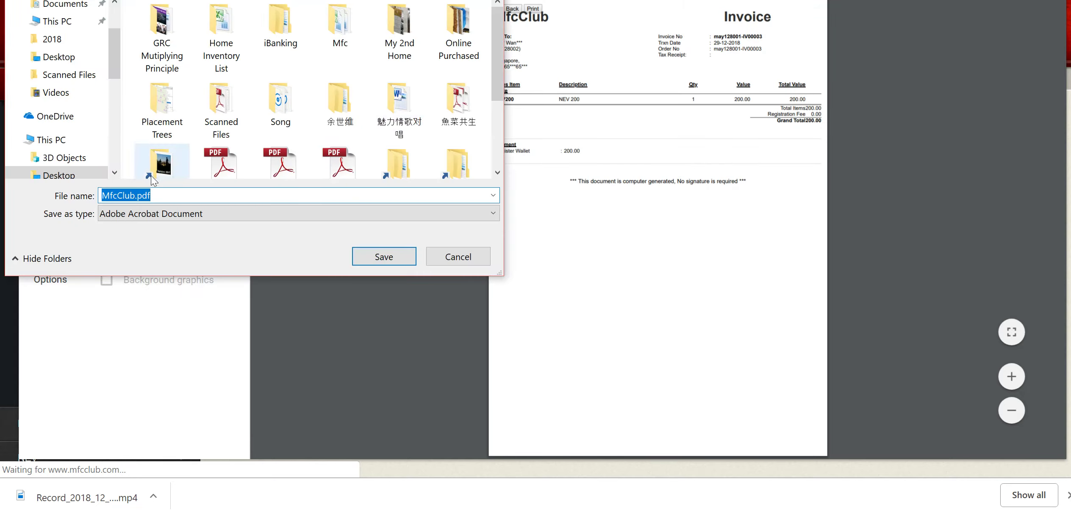
left_click_drag(497, 64, 500, 108)
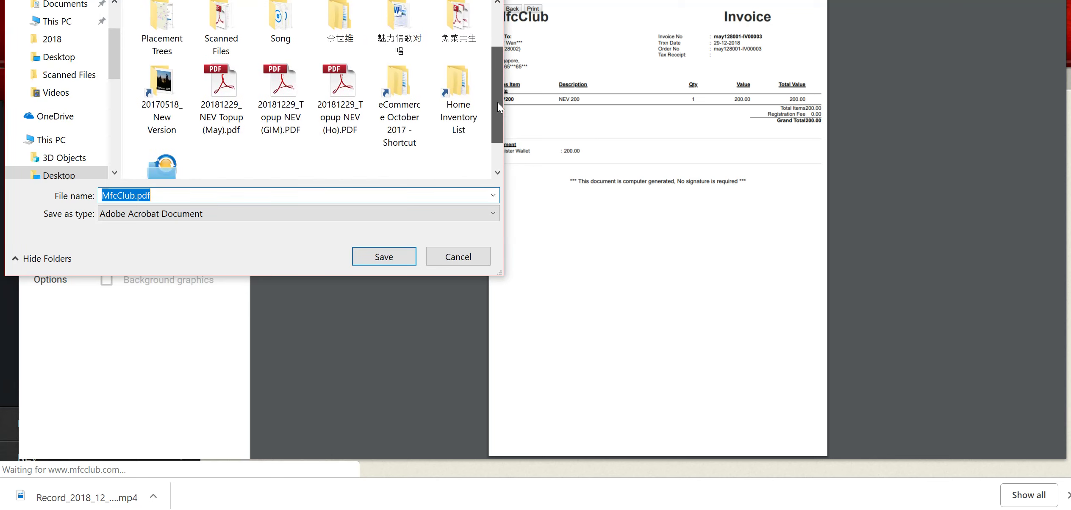
left_click(238, 102)
left_click(197, 192)
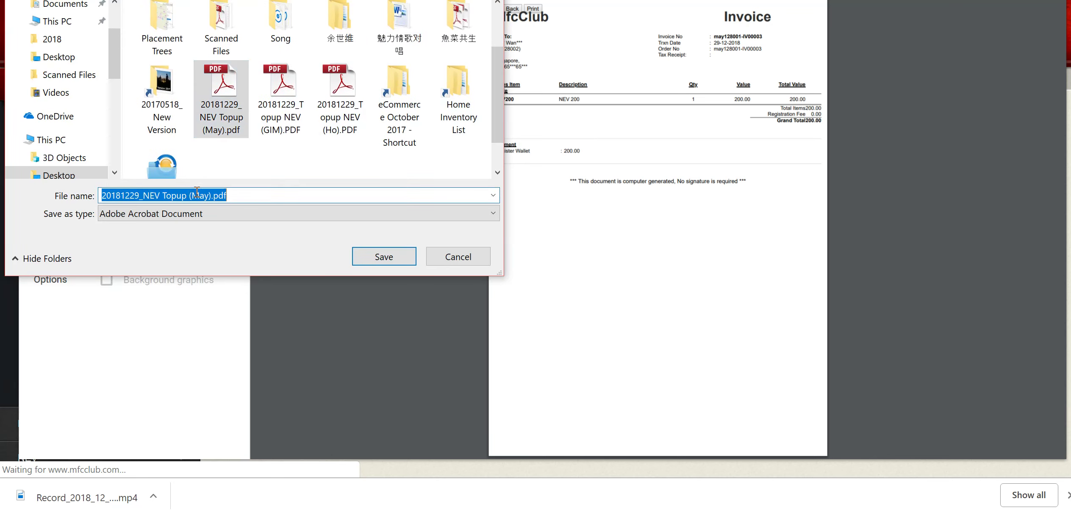
left_click_drag(194, 196, 199, 197)
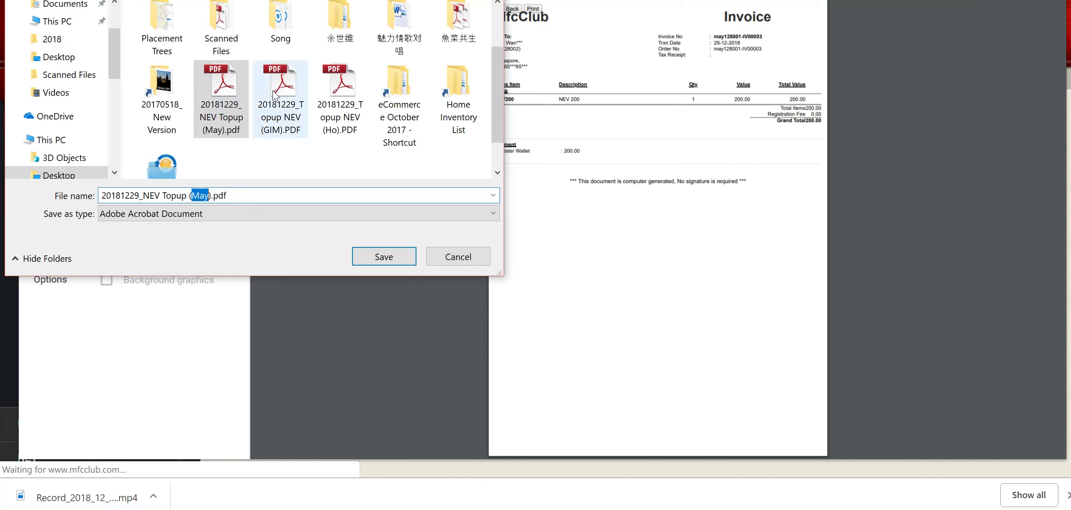
type("Lin")
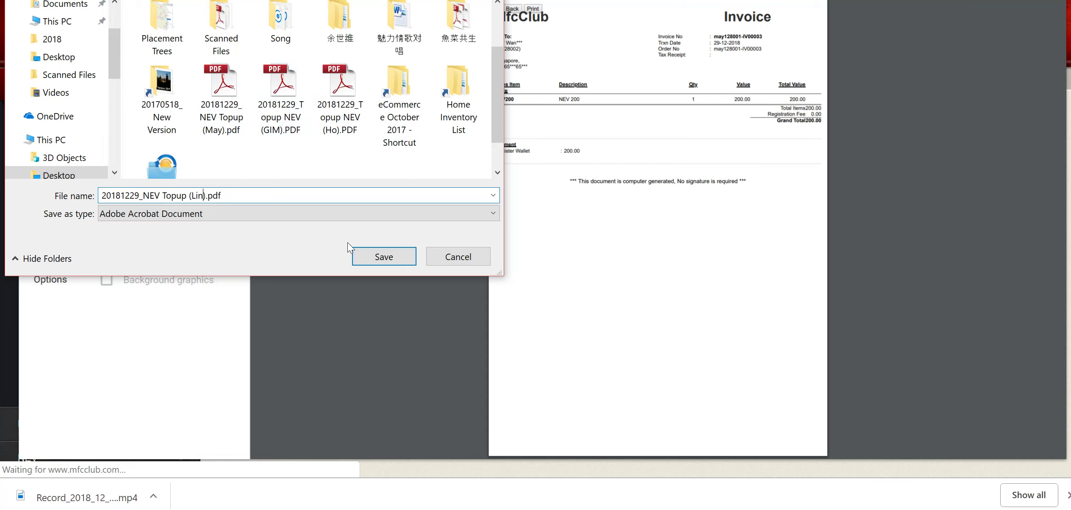
left_click(394, 257)
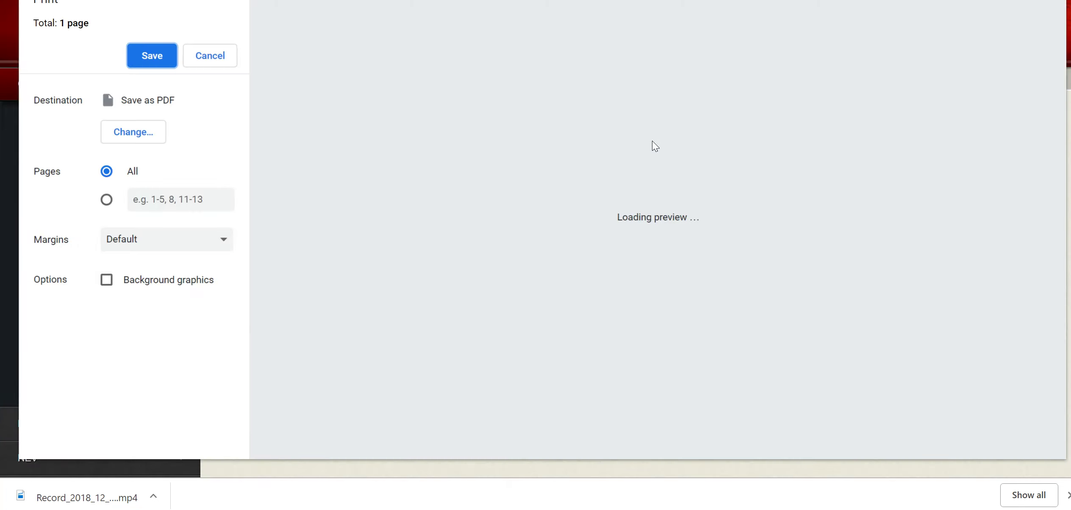
left_click(218, 64)
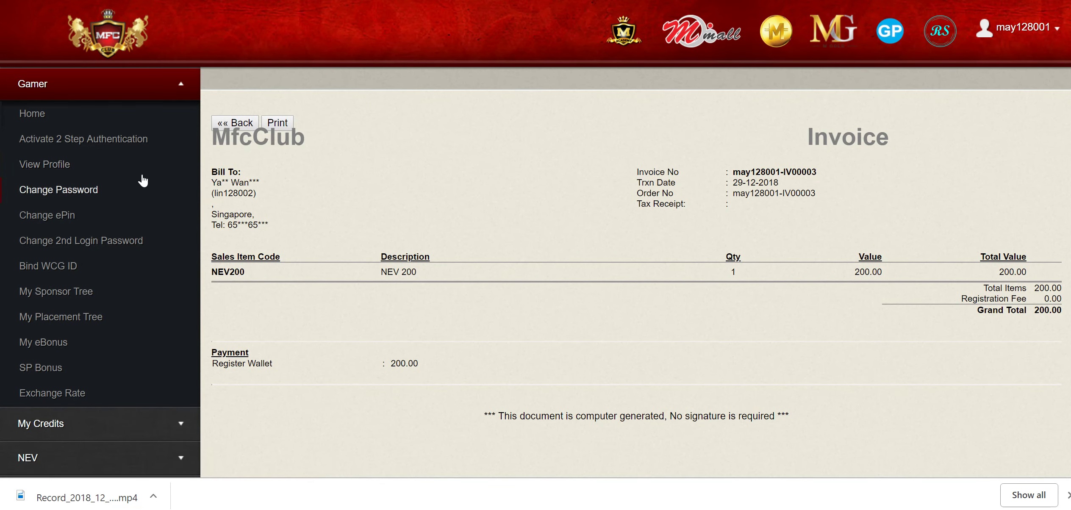
- Check the Register Wallet balance on the home page, and load the third member's units by Gamer ID on the Topup page
left_click(36, 113)
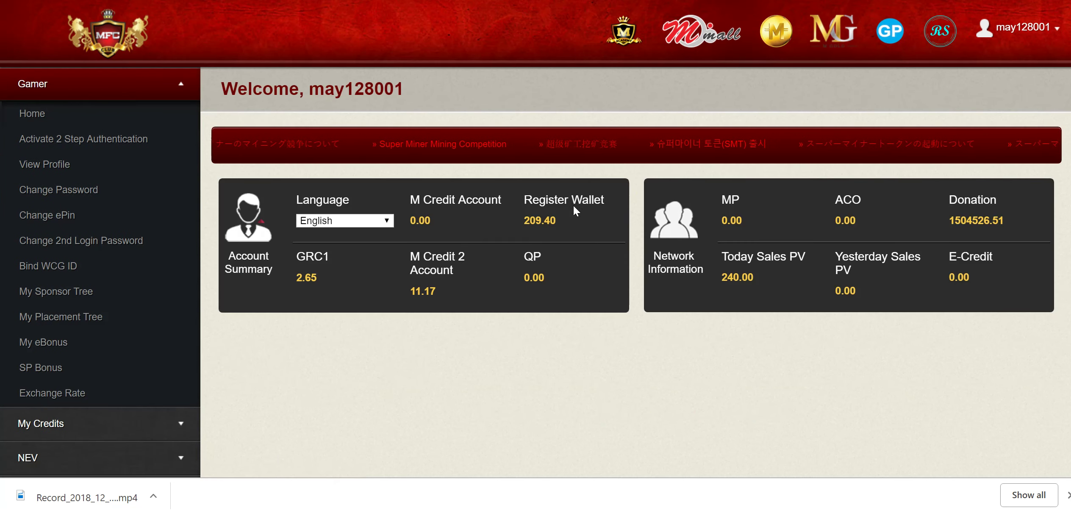
scroll(59, 435, "down", 2)
left_click(60, 421)
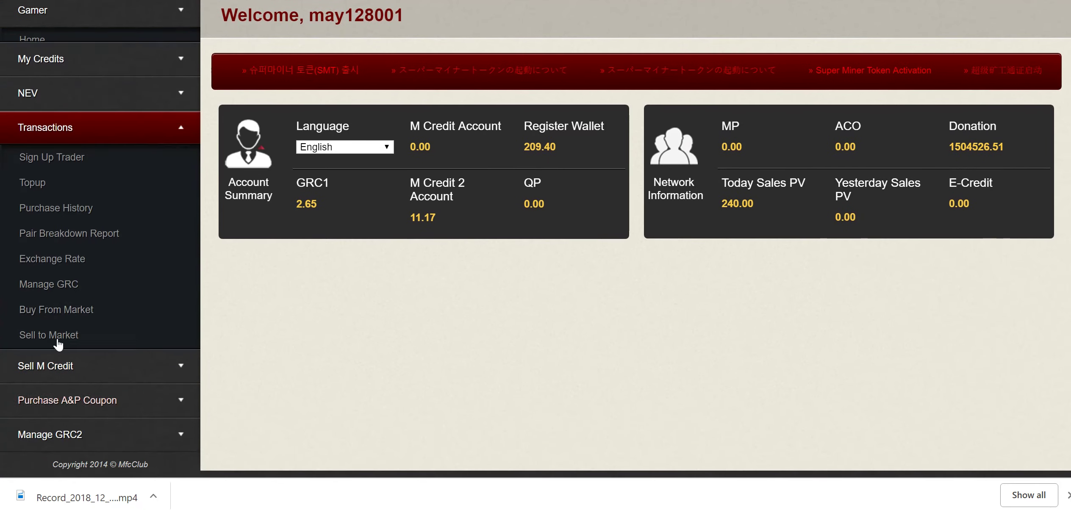
left_click(56, 177)
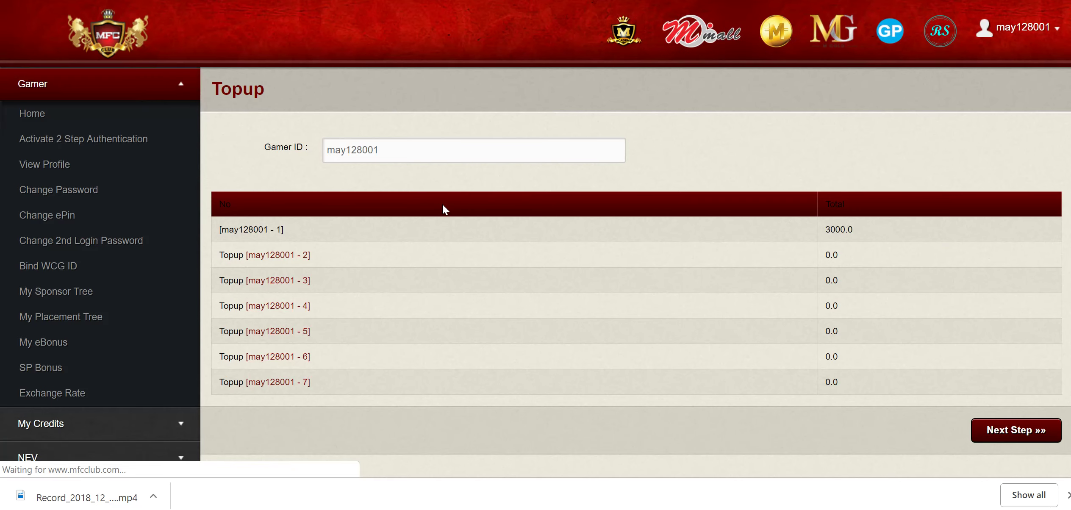
left_click_drag(389, 151, 319, 154)
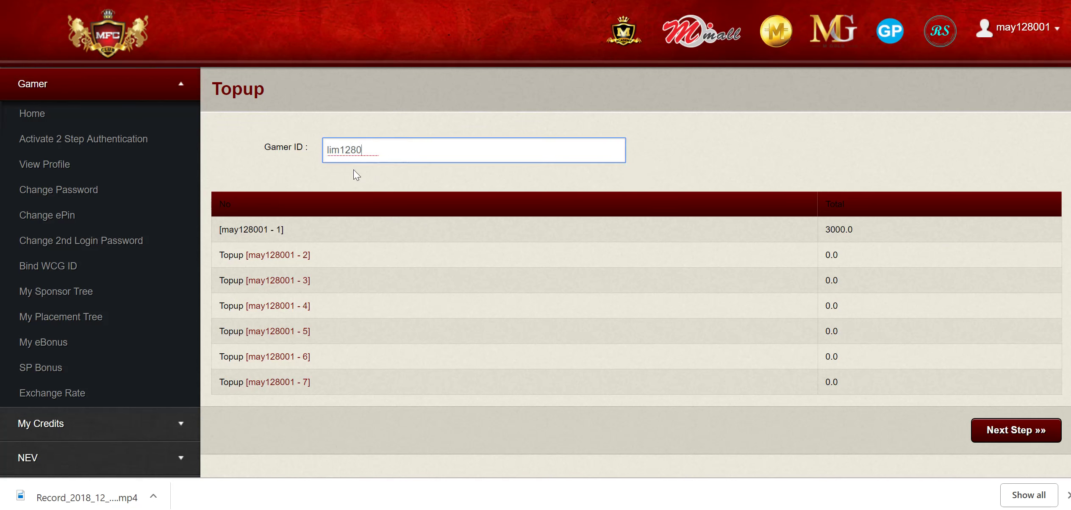
left_click(989, 432)
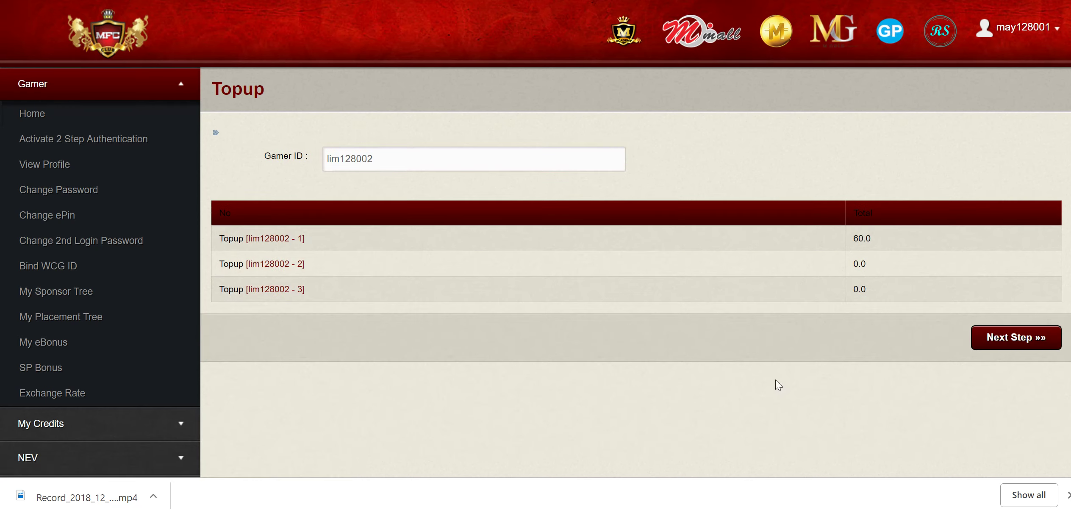
- Choose the third member's first unit for topup and buy one NEV200 package
left_click(282, 240)
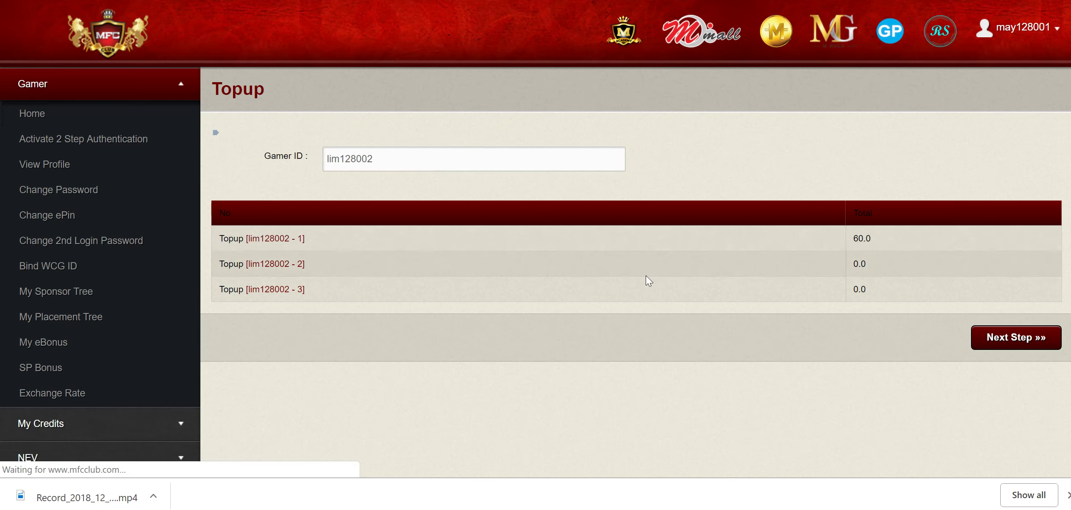
scroll(691, 293, "down", 3)
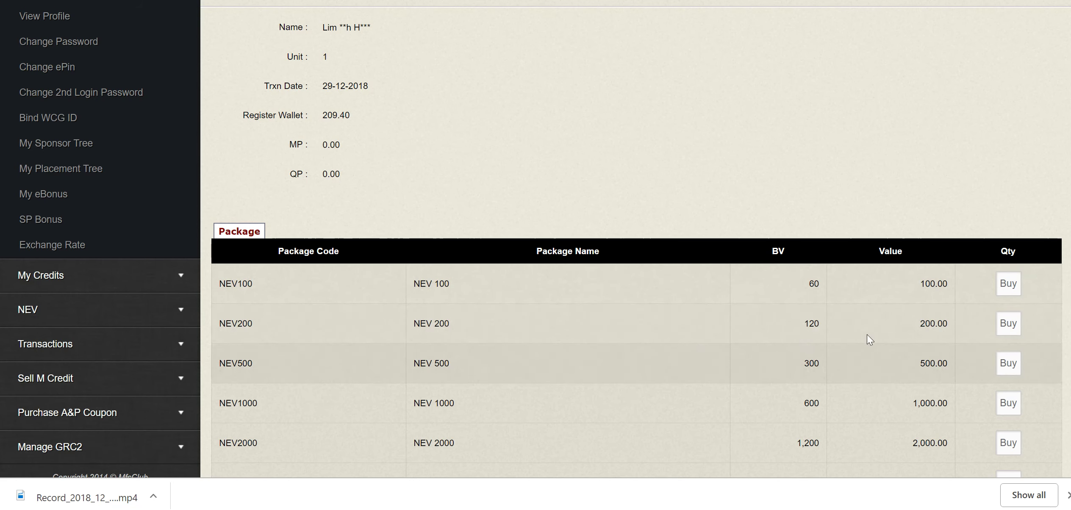
left_click(1010, 325)
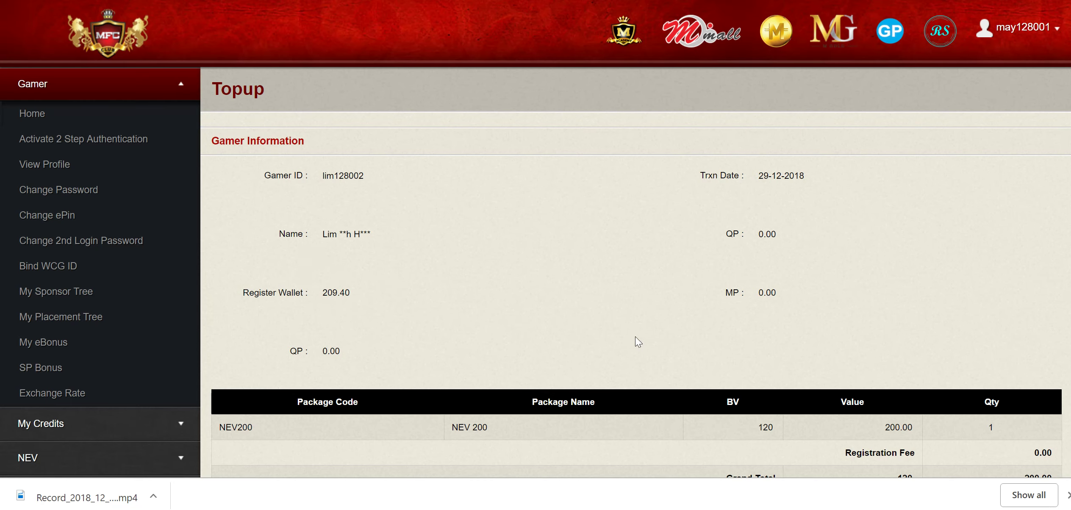
- Set the payment for the third member's topup to Register Wallet and continue to the verification page
scroll(636, 336, "down", 2)
scroll(637, 337, "down", 2)
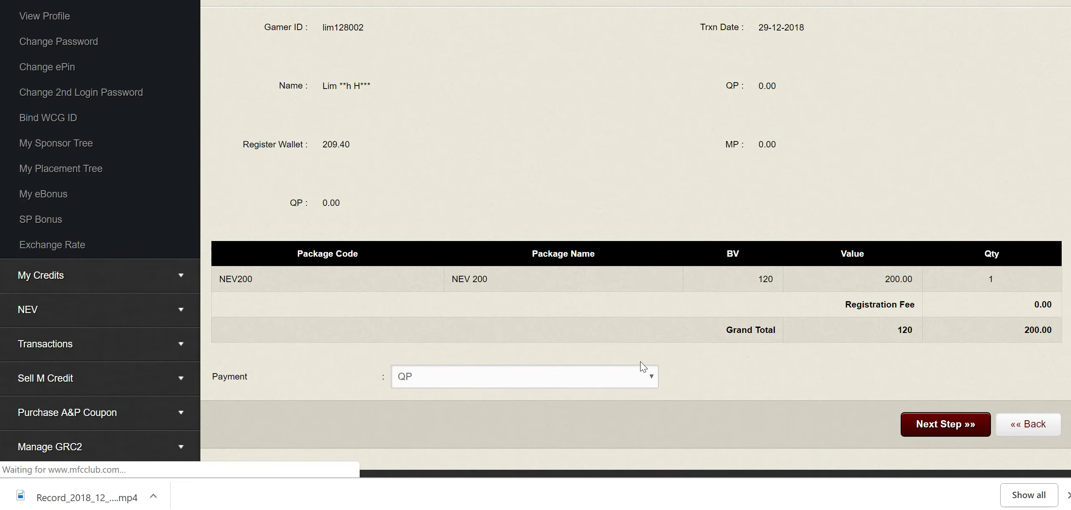
left_click(626, 377)
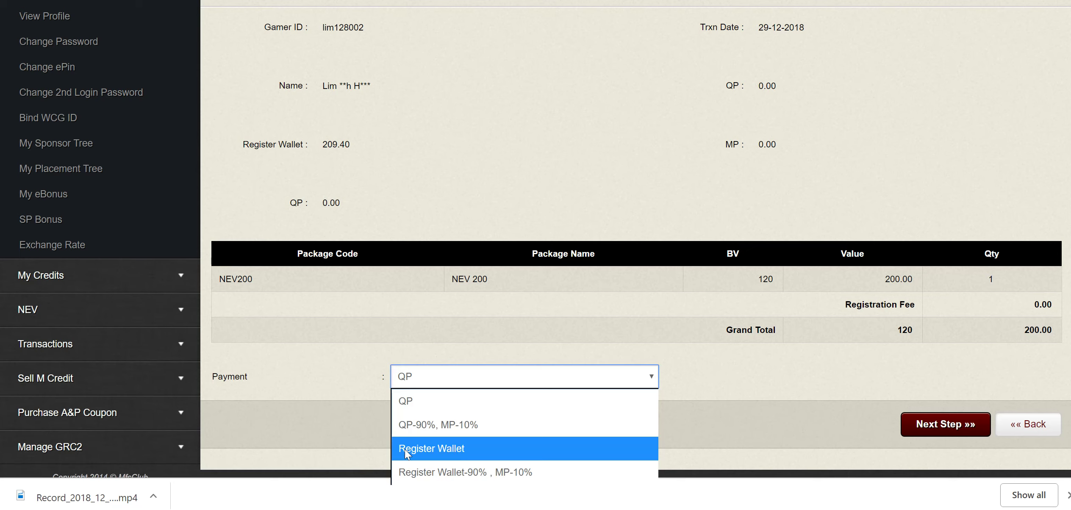
left_click(464, 448)
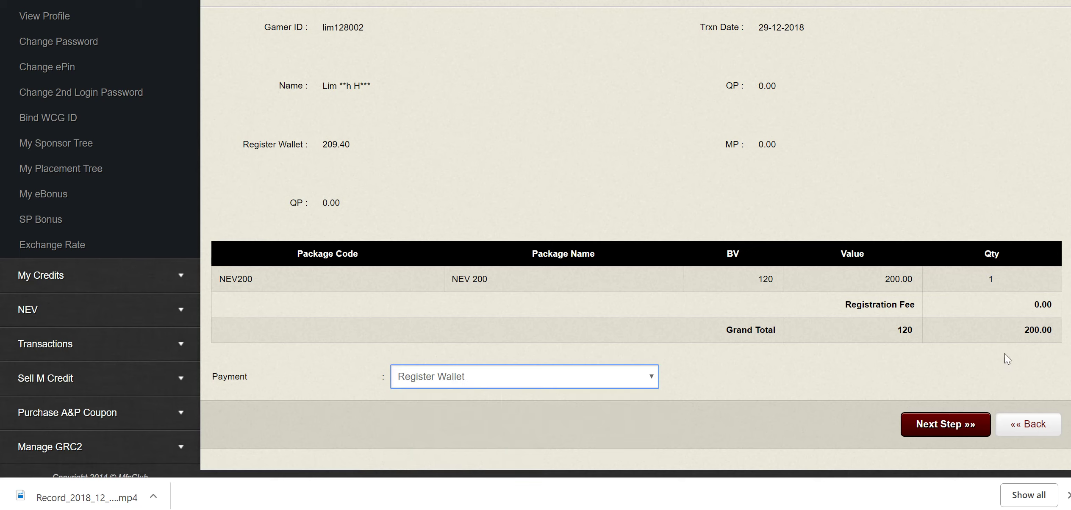
left_click(960, 428)
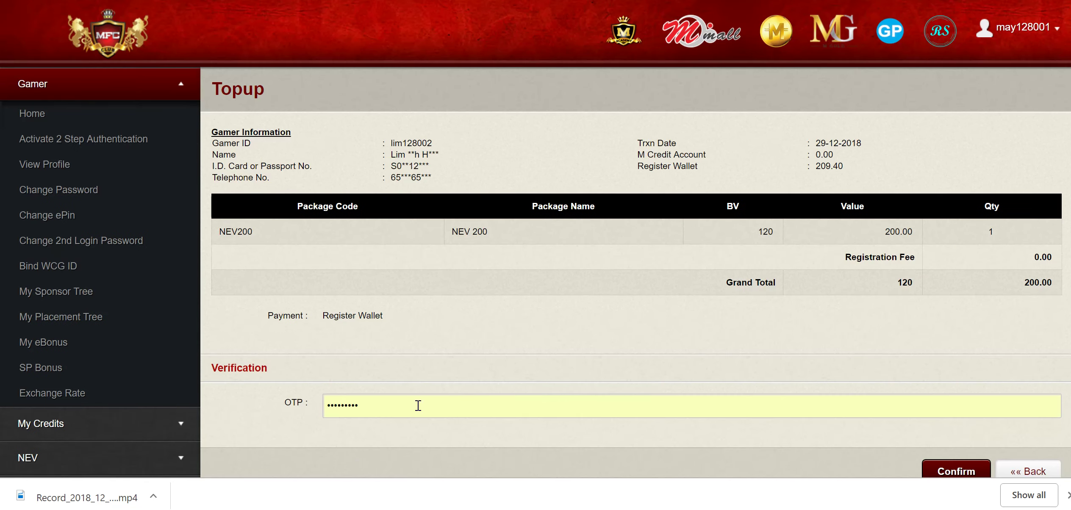
- Replace the prefilled OTP with the verification code, confirm the third member's topup, and decline the browser's password update
left_click_drag(418, 406, 239, 402)
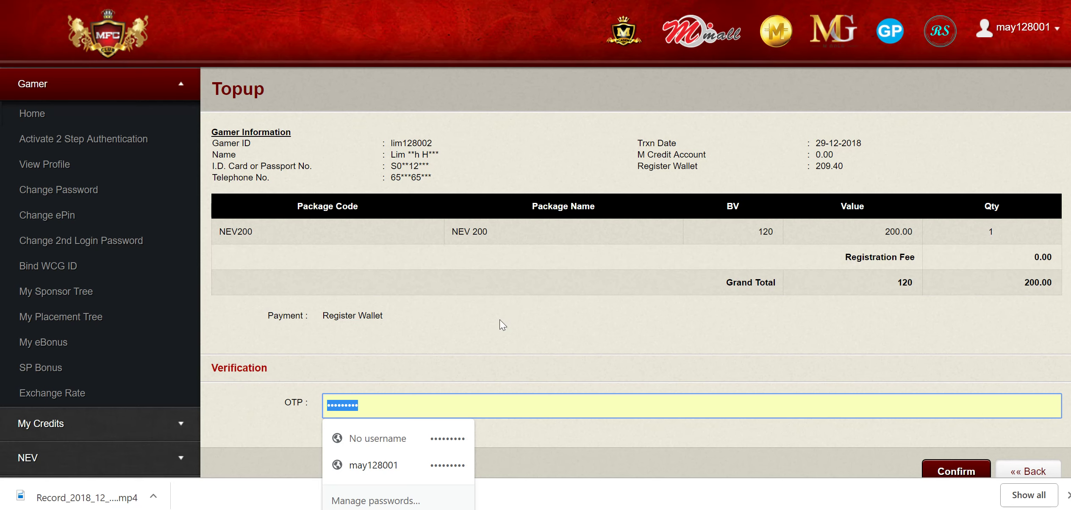
type("••")
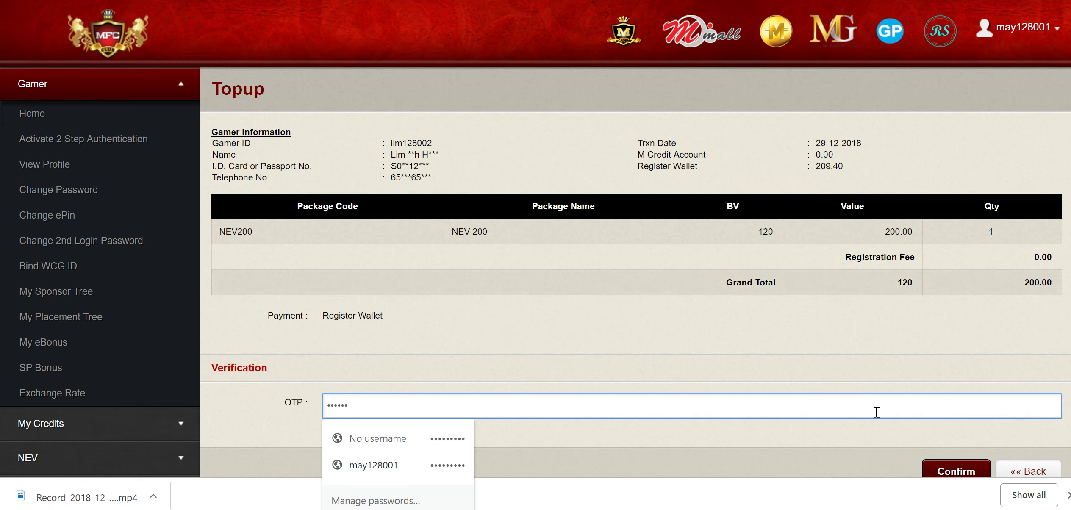
left_click(981, 469)
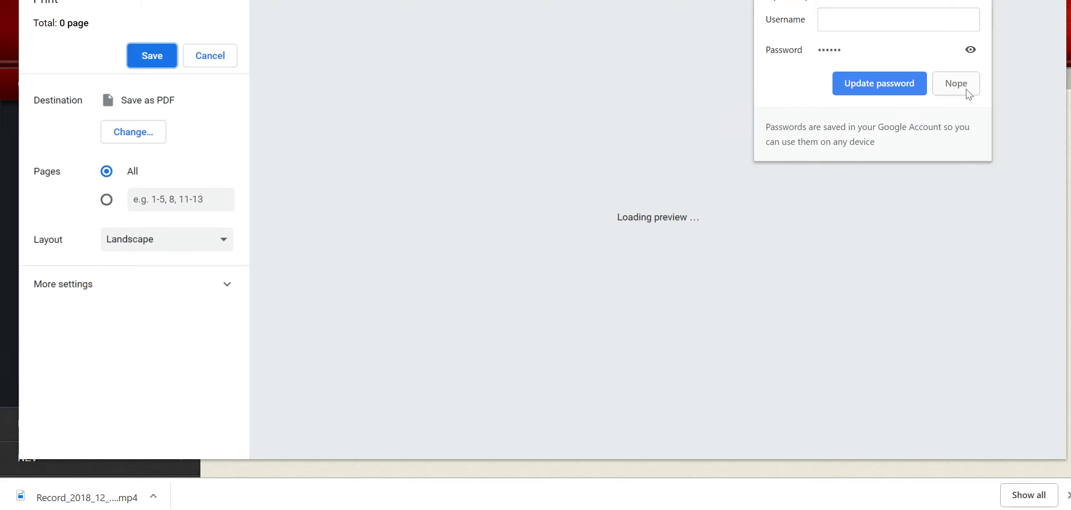
left_click(966, 88)
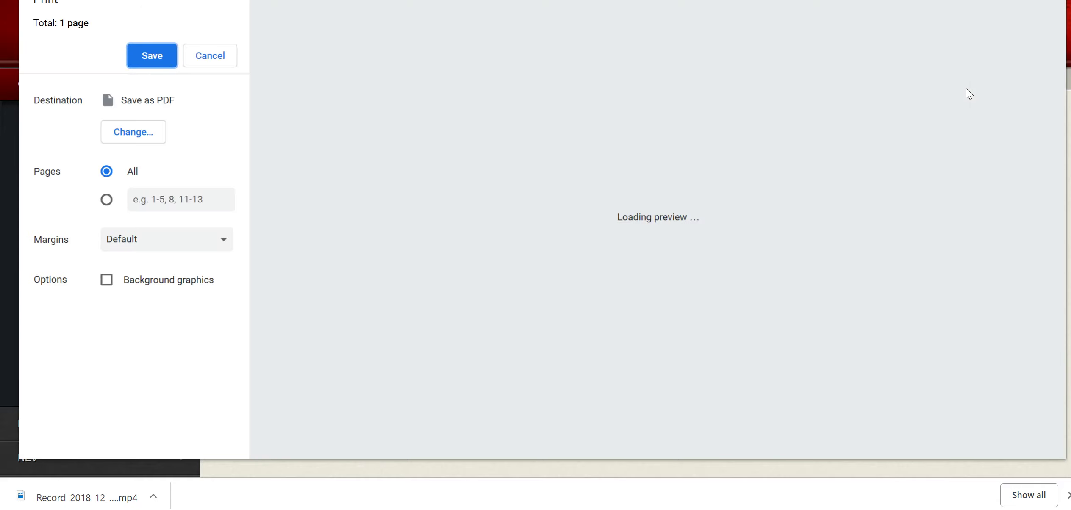
- Save the invoice as a Desktop PDF named 20181229_NEV Topup plus the third member's short name in parentheses, reusing the previous invoice's file name
left_click(158, 59)
left_click_drag(498, 60, 491, 142)
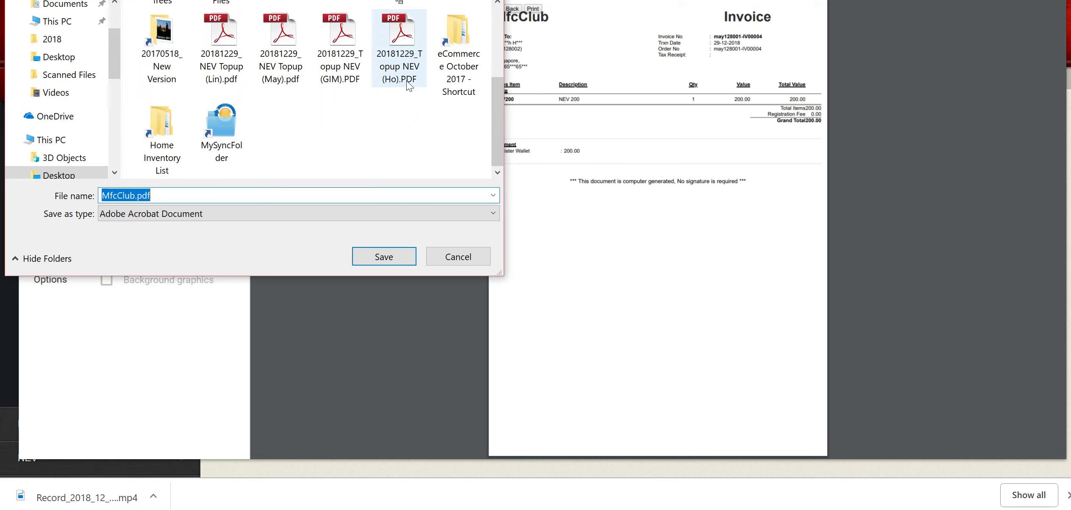
left_click(243, 54)
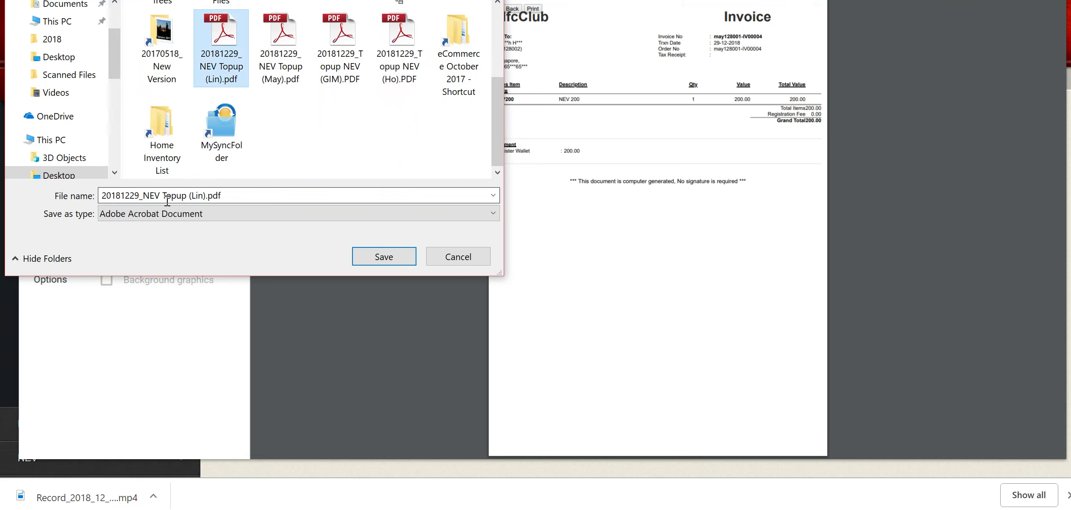
left_click(206, 196)
left_click(206, 195)
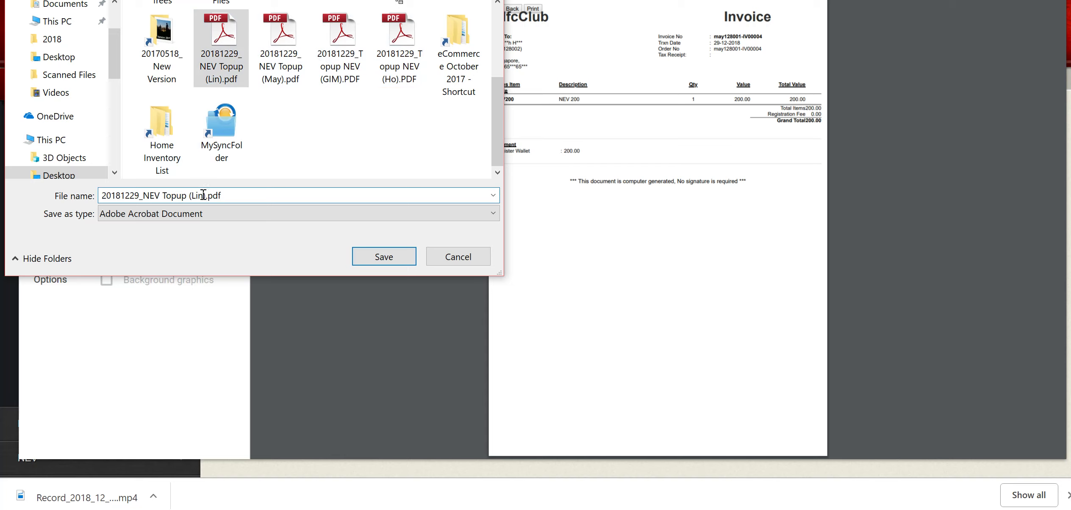
key("BackSpace")
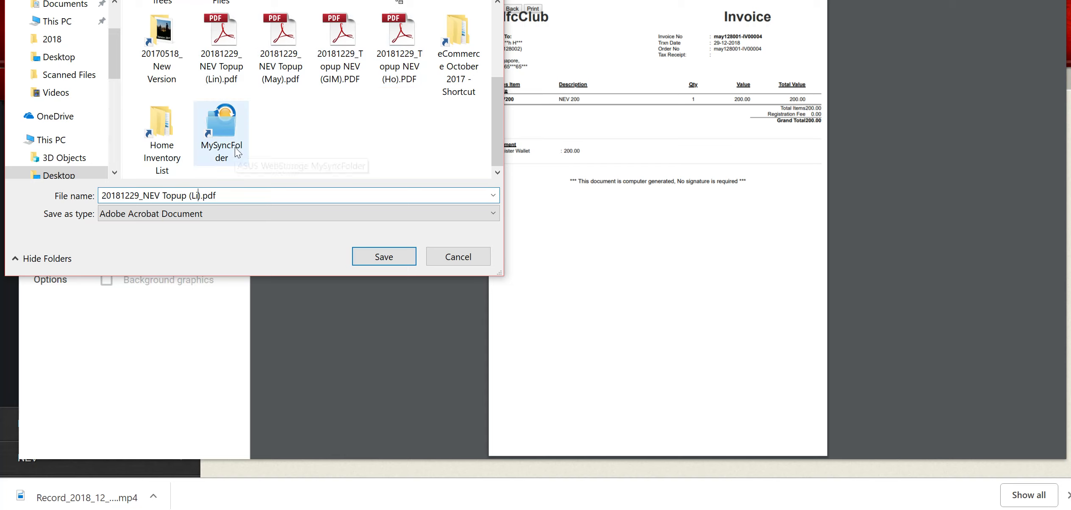
type("m")
left_click(376, 256)
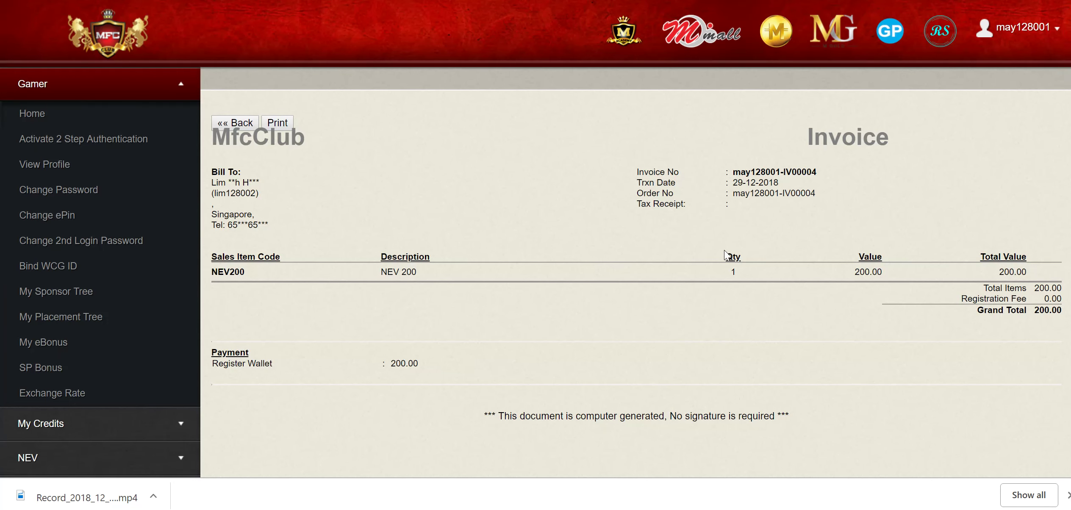